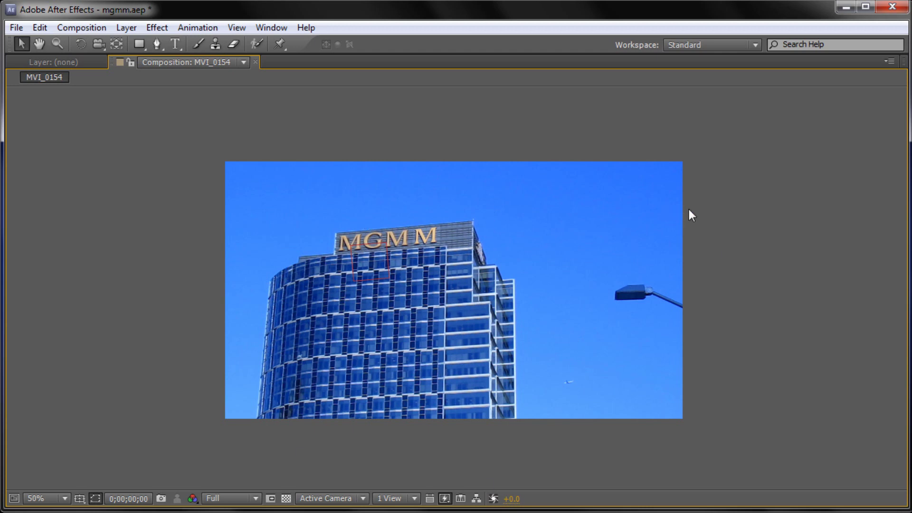
Step: Play the finished MVI_0154 composition to view the MGMM sign effect
{"action": "key", "text": "space"}
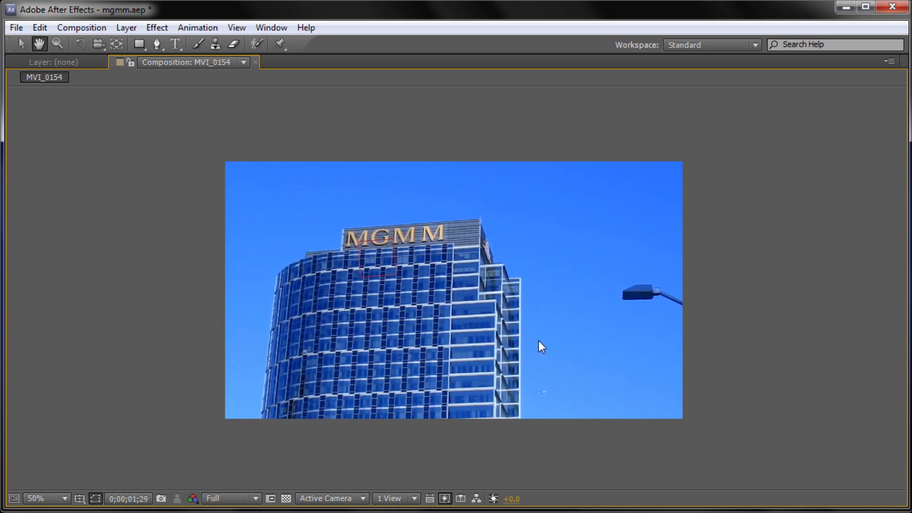
{"action": "key", "text": "v"}
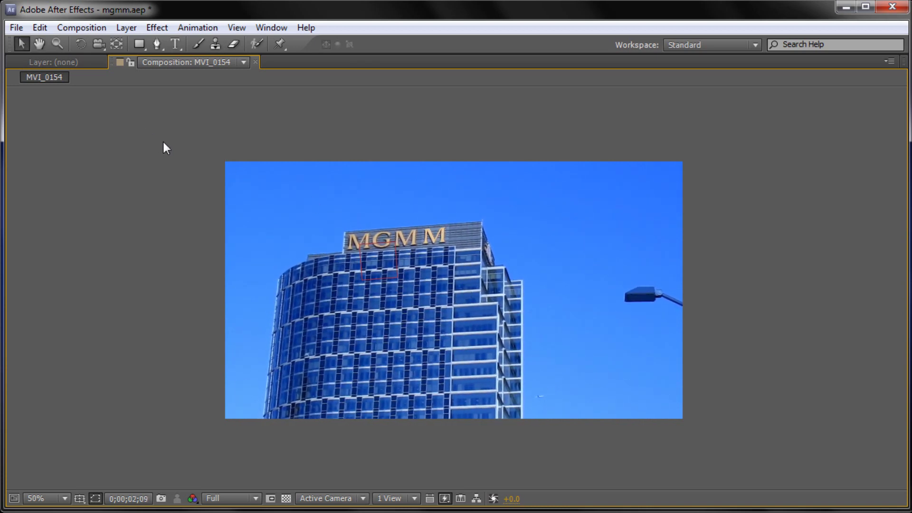
Step: Create a new 1280 x 720 composition at 29.97 fps with a 10-second duration
{"action": "left_click", "coordinate": [83, 29]}
{"action": "left_click", "coordinate": [85, 42]}
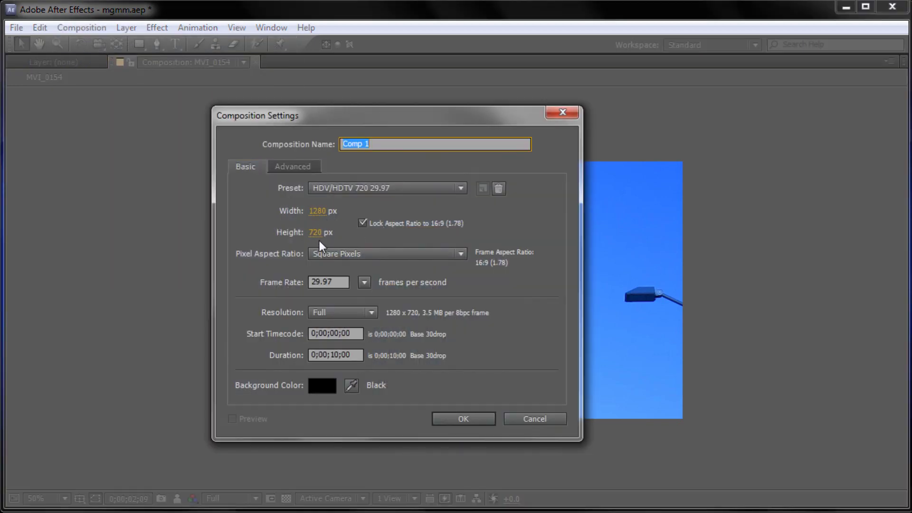
{"action": "left_click", "coordinate": [464, 420]}
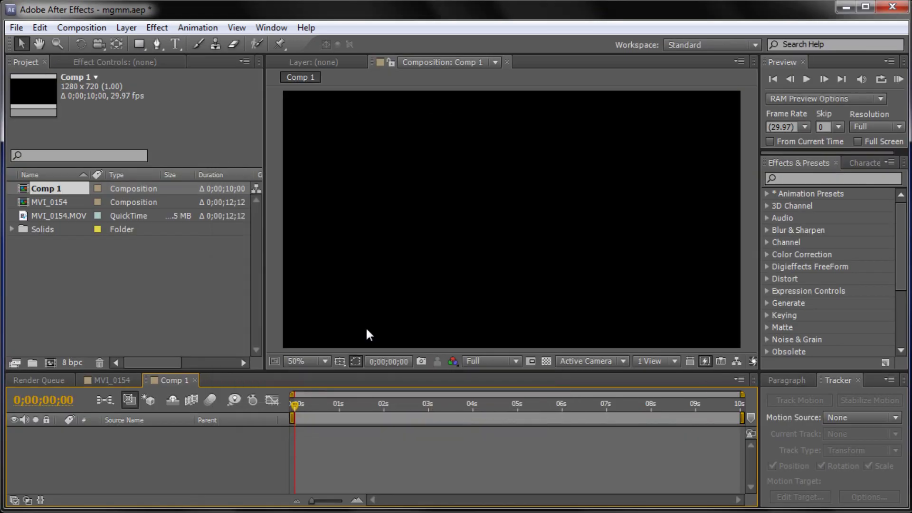
Step: Import mgmfootage.MOV from the desktop and add it as a layer in Comp 1
{"action": "left_click", "coordinate": [119, 276]}
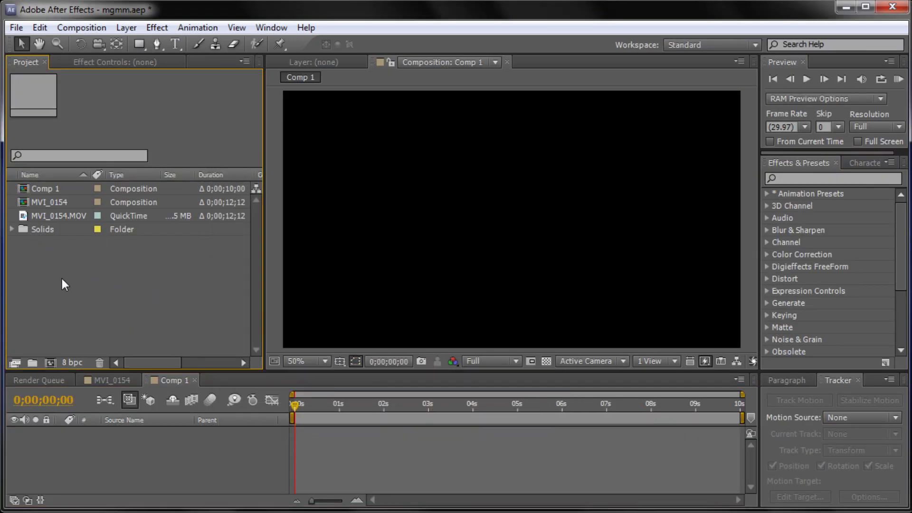
{"action": "double_click", "coordinate": [106, 279]}
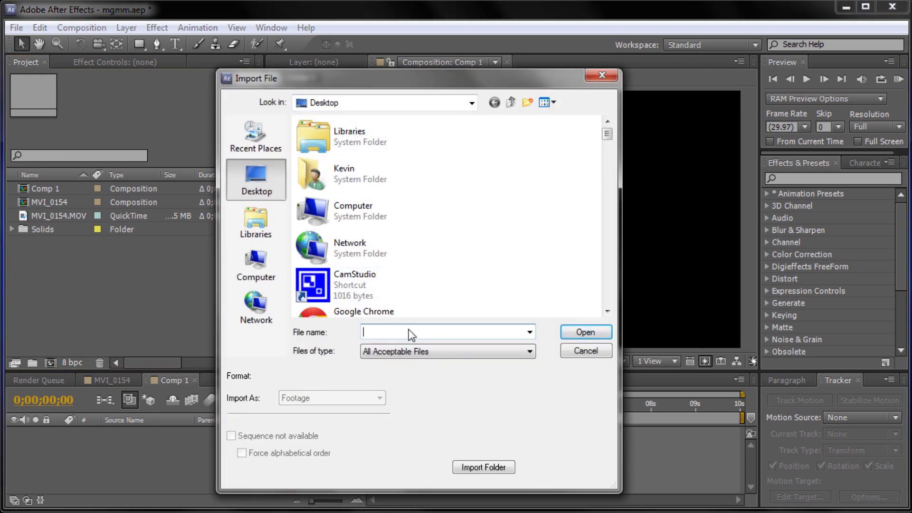
{"action": "type", "text": "mg"}
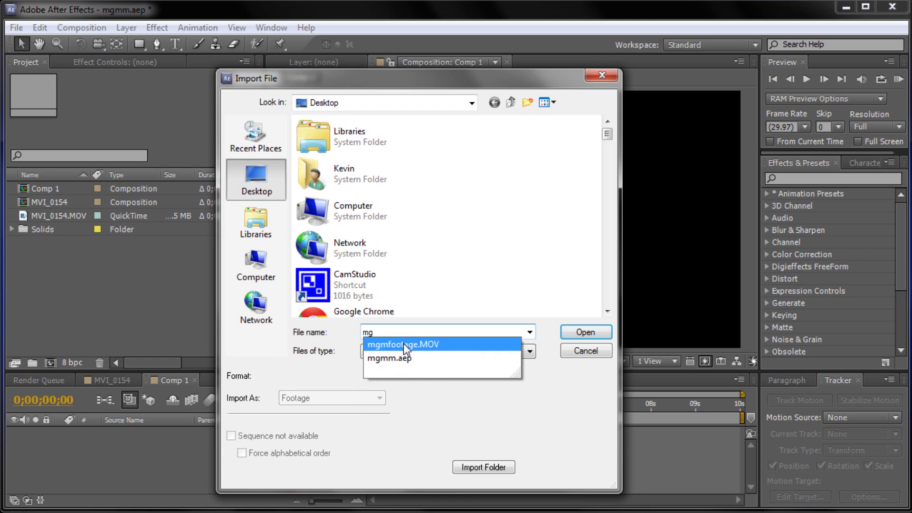
{"action": "left_click", "coordinate": [403, 344]}
{"action": "left_click", "coordinate": [560, 332]}
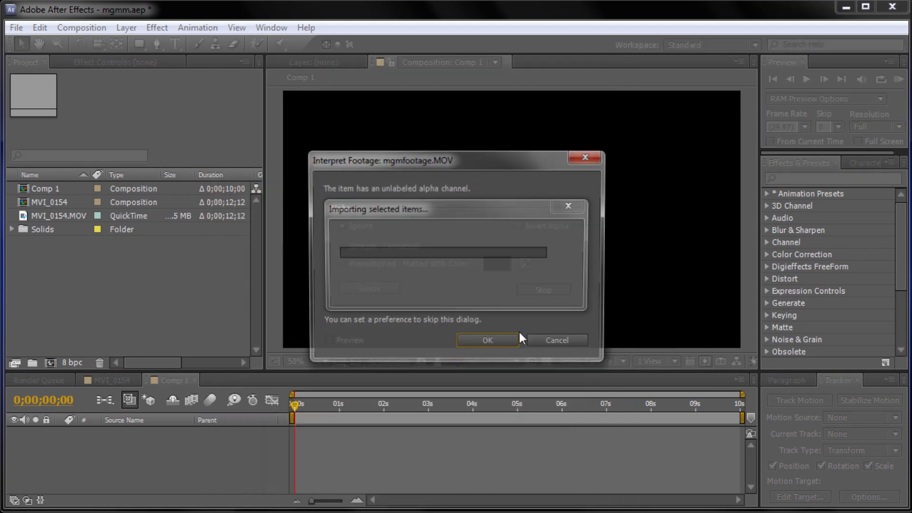
{"action": "left_click", "coordinate": [491, 343]}
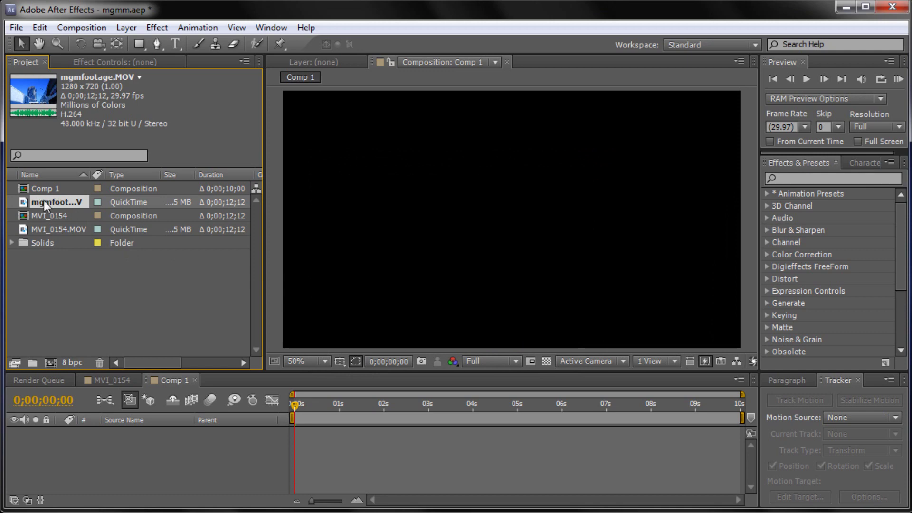
{"action": "left_click_drag", "start_coordinate": [51, 200], "coordinate": [156, 455]}
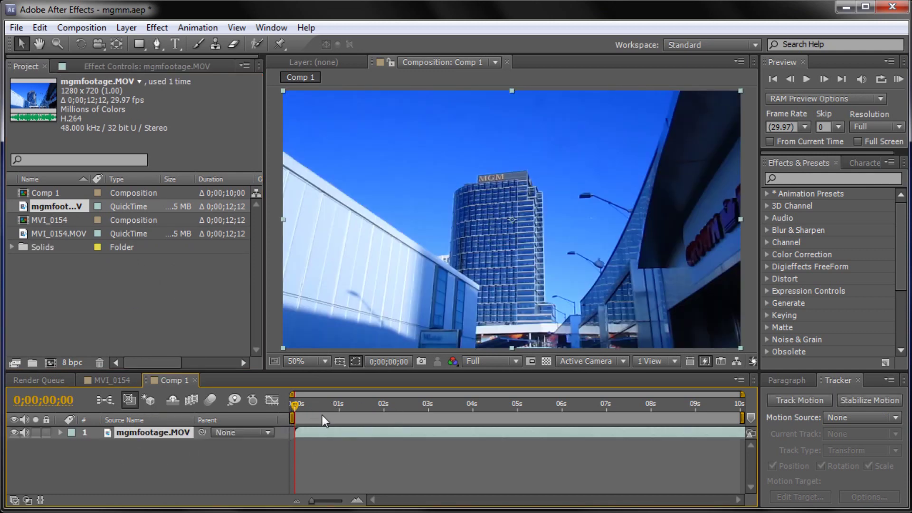
Step: Trim the mgmfootage.MOV layer's start to 0;00;04;08 and shift the remaining clip to the beginning of the composition
{"action": "left_click_drag", "start_coordinate": [293, 404], "coordinate": [486, 416]}
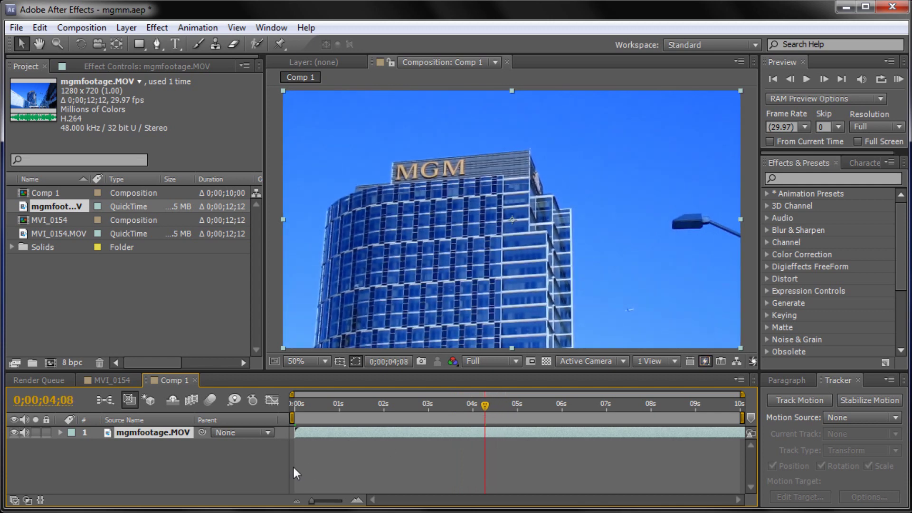
{"action": "left_click_drag", "start_coordinate": [294, 433], "coordinate": [434, 437]}
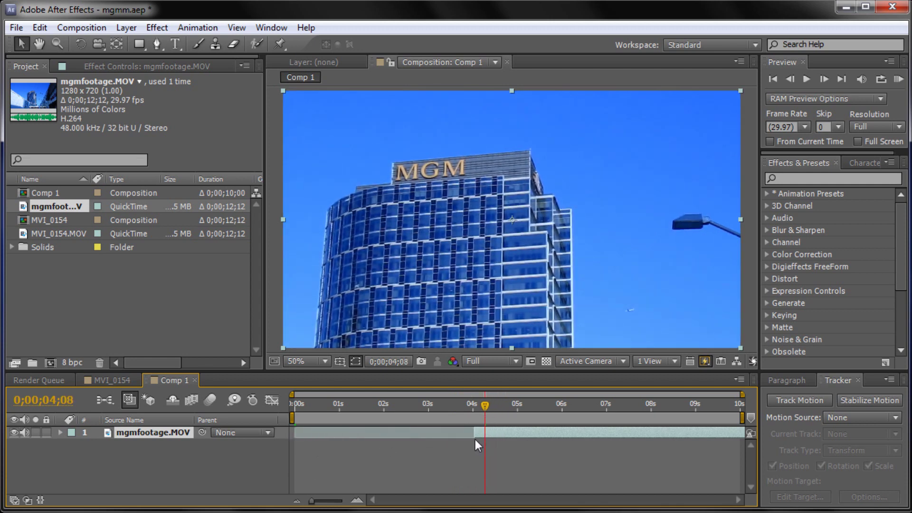
{"action": "left_click_drag", "start_coordinate": [488, 439], "coordinate": [324, 428]}
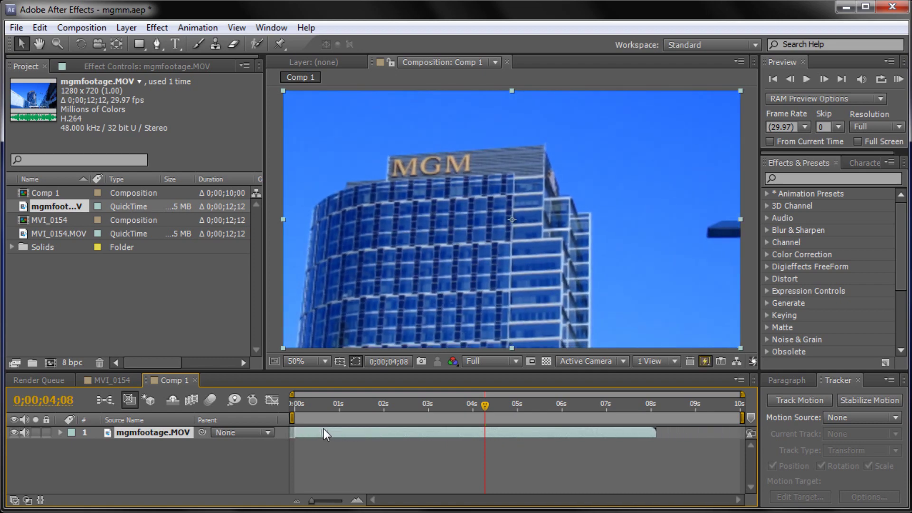
Step: Scrub through roughly the first second to examine how the MGM sign moves, and return to the first frame
{"action": "left_click_drag", "start_coordinate": [483, 403], "coordinate": [307, 407]}
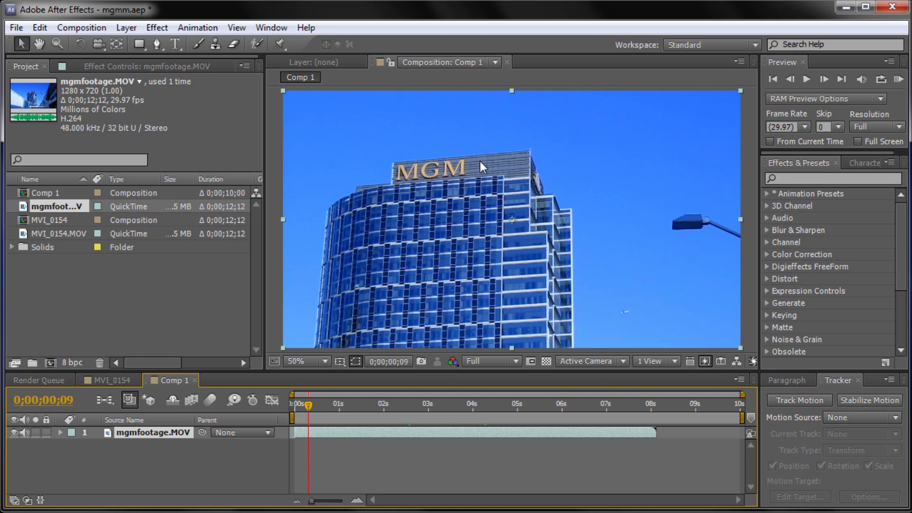
{"action": "left_click_drag", "start_coordinate": [309, 403], "coordinate": [328, 405]}
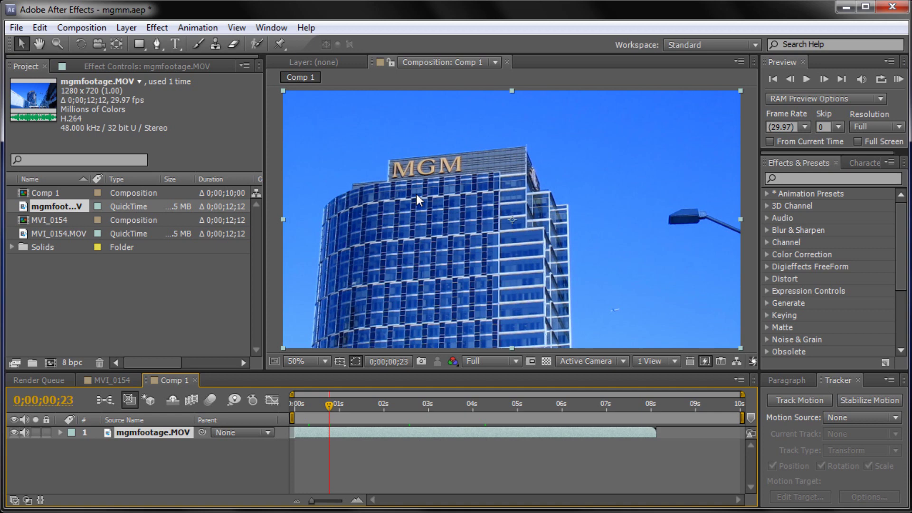
{"action": "mouse_move", "coordinate": [333, 407]}
{"action": "left_mouse_down"}
{"action": "mouse_move", "coordinate": [415, 413]}
{"action": "mouse_move", "coordinate": [326, 413]}
{"action": "mouse_move", "coordinate": [342, 414]}
{"action": "left_mouse_up"}
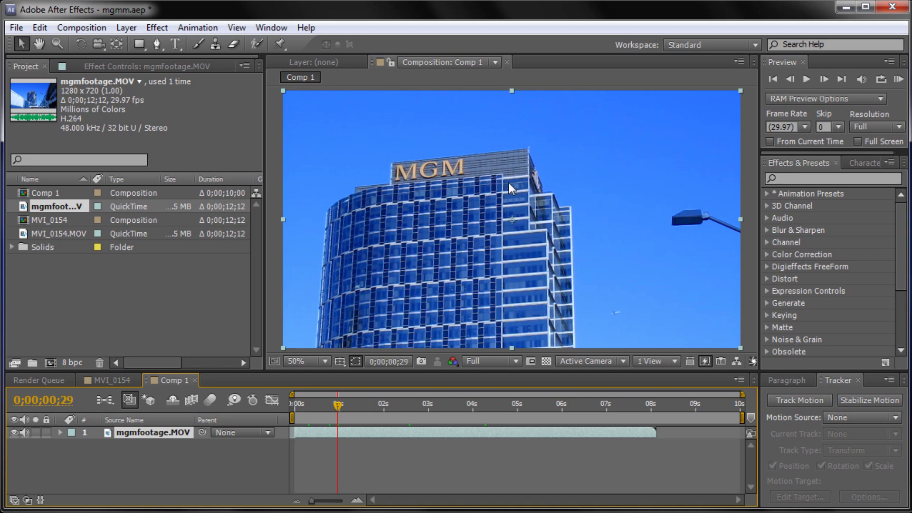
{"action": "left_click_drag", "start_coordinate": [337, 403], "coordinate": [344, 405]}
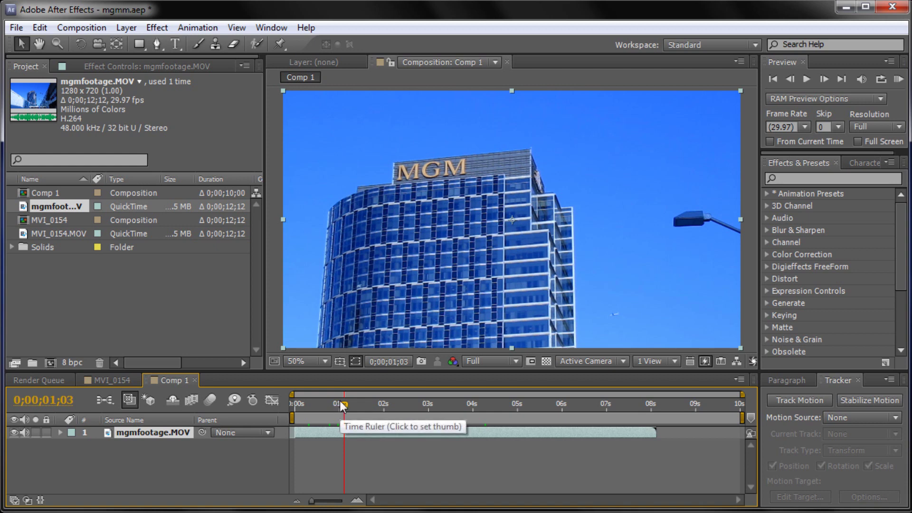
{"action": "left_click_drag", "start_coordinate": [340, 403], "coordinate": [272, 404]}
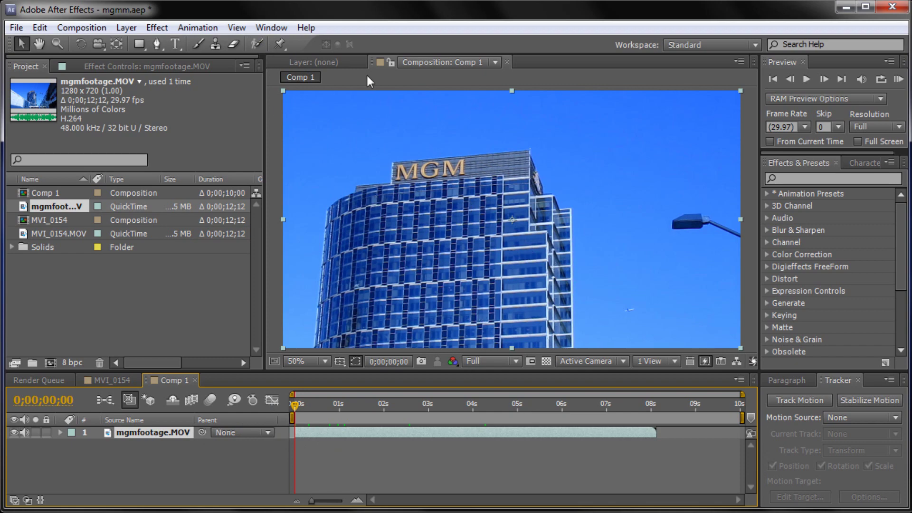
Step: Start motion tracking on the mgmfootage.MOV layer with position, rotation and scale enabled
{"action": "left_click", "coordinate": [269, 26]}
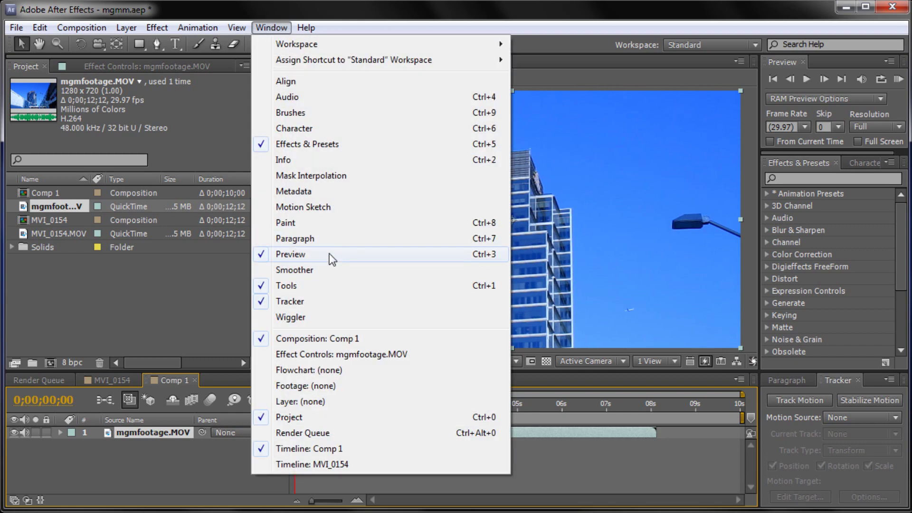
{"action": "left_click", "coordinate": [328, 300]}
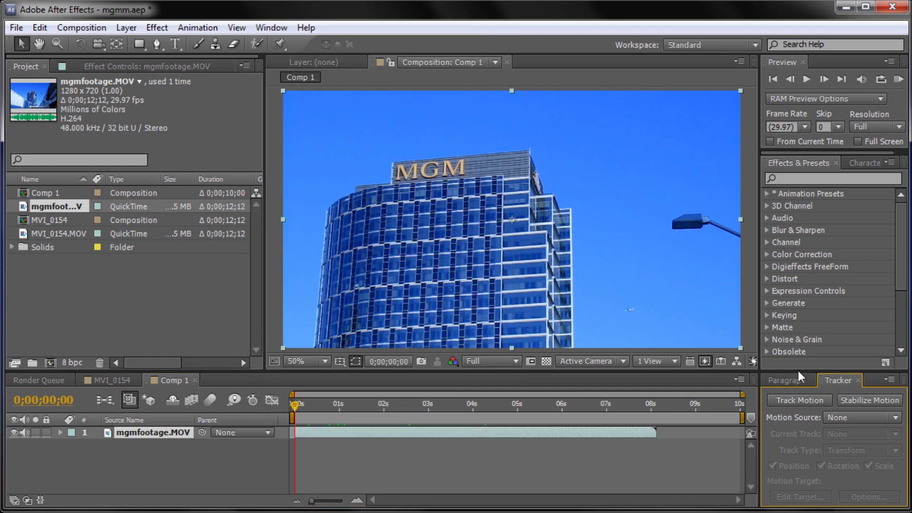
{"action": "left_click_drag", "start_coordinate": [797, 363], "coordinate": [790, 334]}
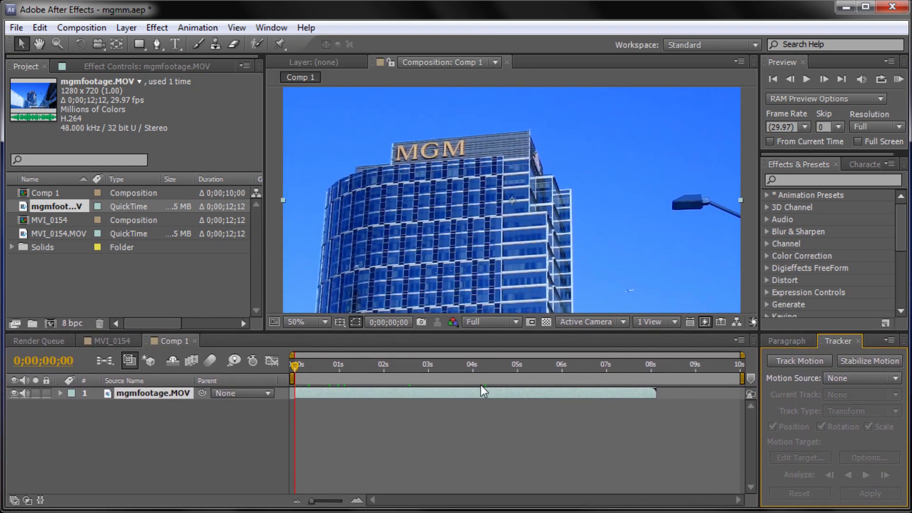
{"action": "left_click", "coordinate": [792, 357]}
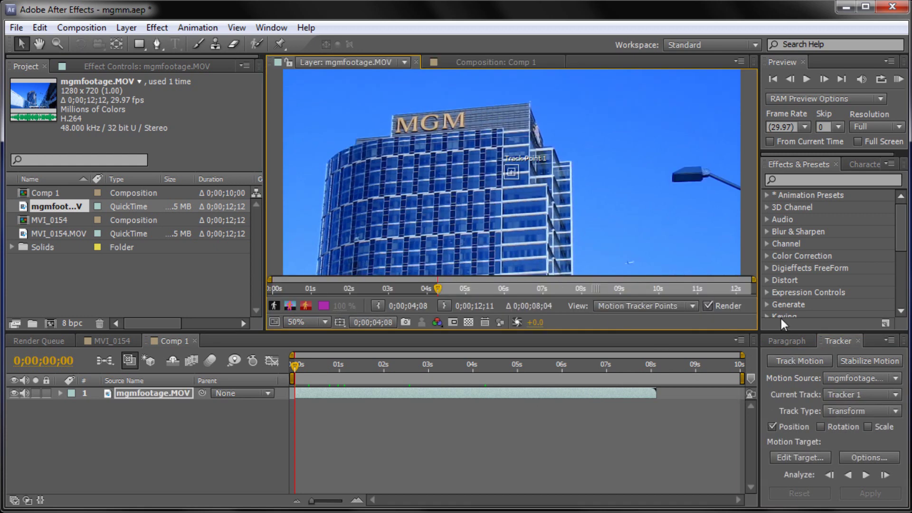
{"action": "left_click", "coordinate": [820, 428]}
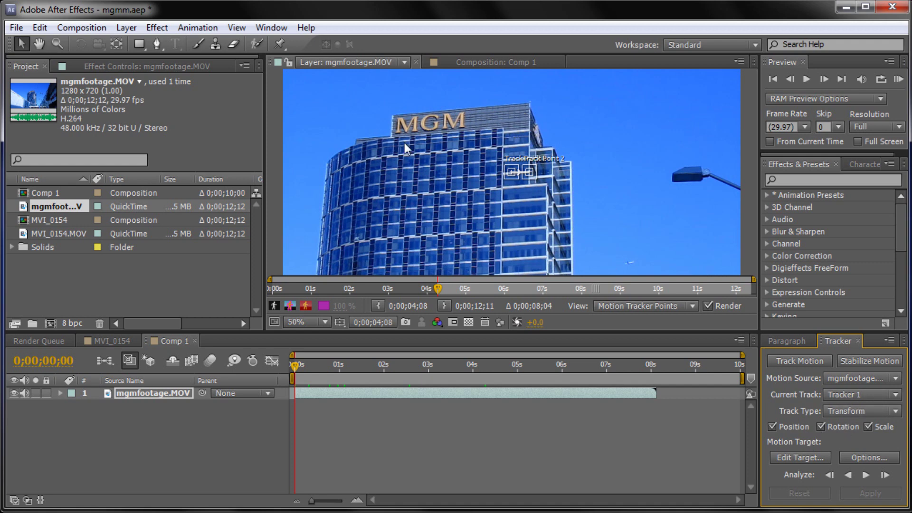
Step: Place Track Point 1 just beside the first M of the MGM sign and Track Point 2 on the last M
{"action": "key", "text": "period"}
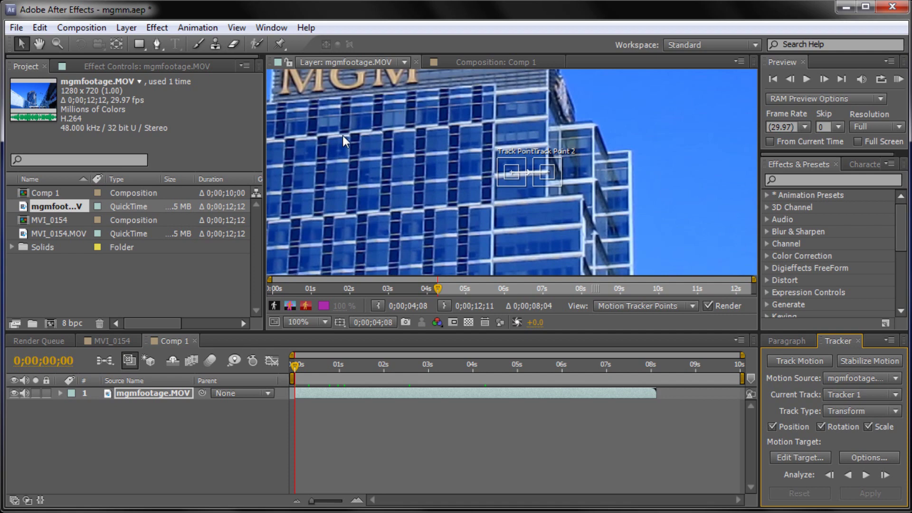
{"action": "left_click_drag", "start_coordinate": [334, 130], "coordinate": [467, 221]}
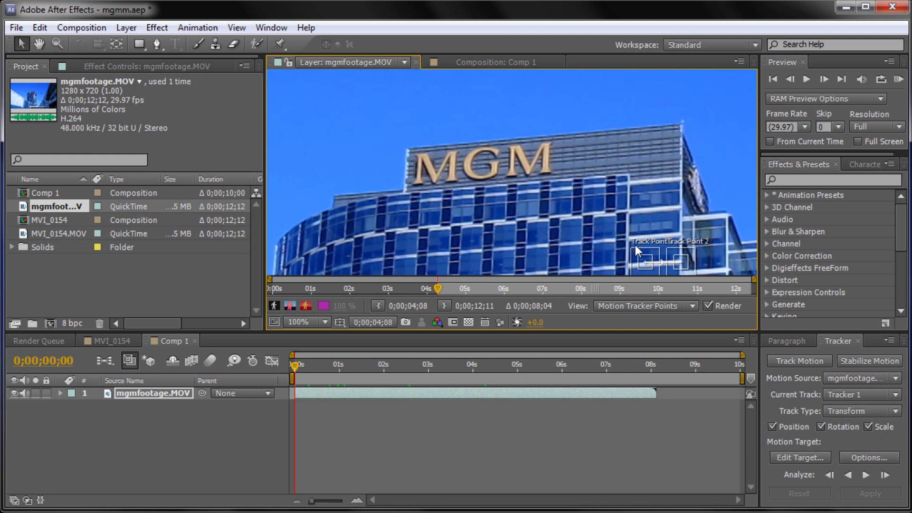
{"action": "left_click_drag", "start_coordinate": [642, 250], "coordinate": [385, 169]}
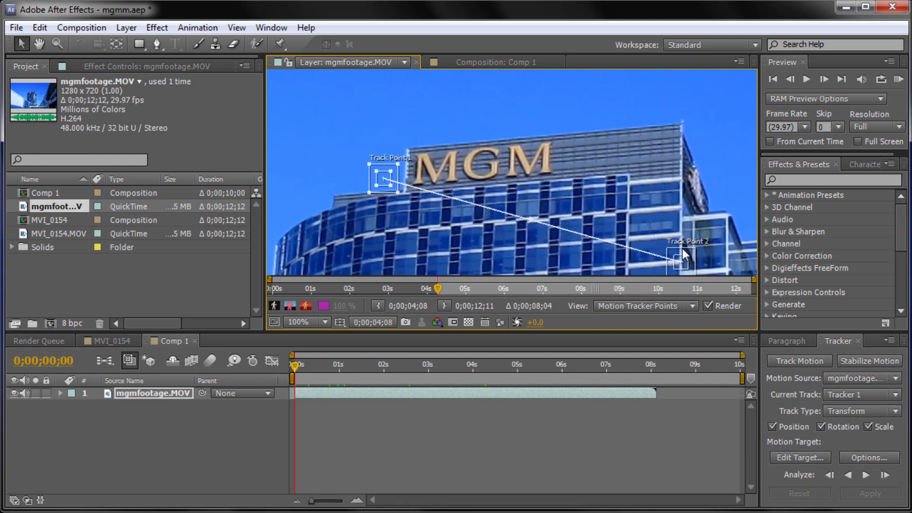
{"action": "left_click_drag", "start_coordinate": [691, 251], "coordinate": [546, 162]}
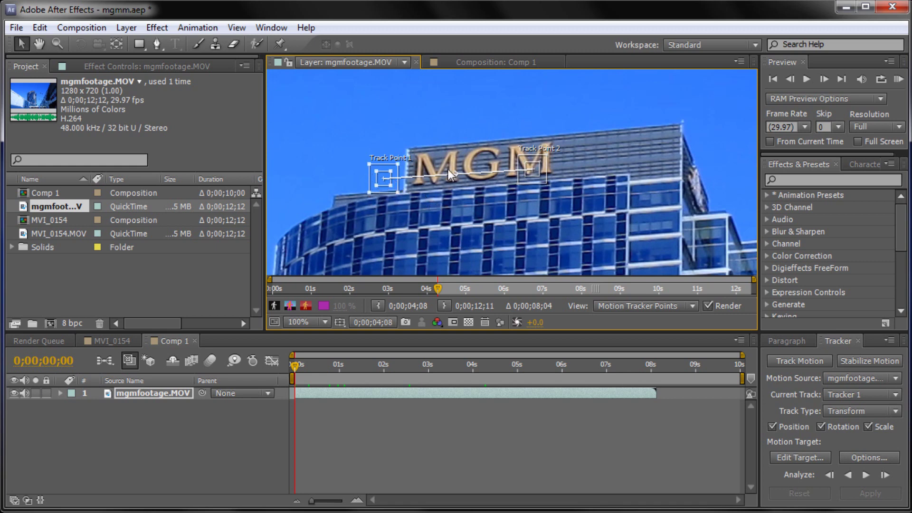
Step: Move Track Point 1 onto the sign's first M, fitting its feature region around the letter with a slightly larger search region
{"action": "key", "text": "."}
{"action": "left_click_drag", "start_coordinate": [675, 193], "coordinate": [463, 212]}
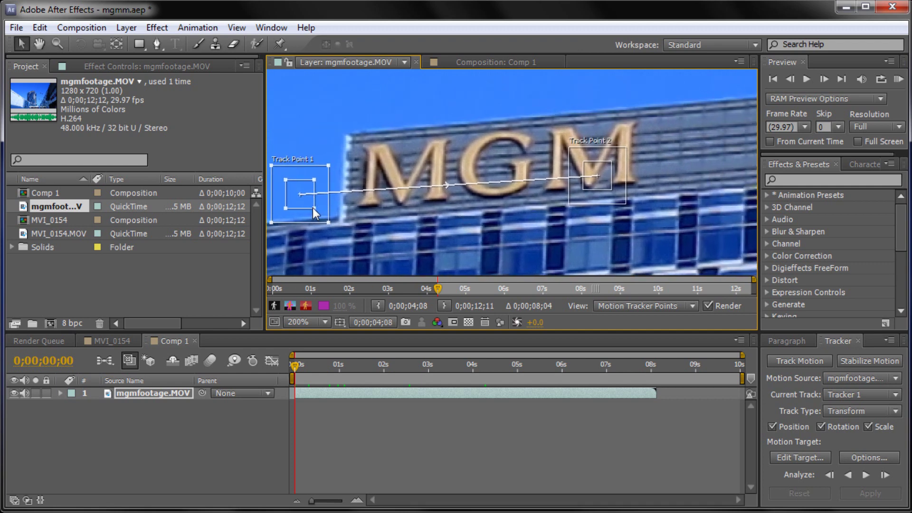
{"action": "left_click_drag", "start_coordinate": [324, 216], "coordinate": [474, 231]}
{"action": "mouse_move", "coordinate": [422, 189]}
{"action": "left_mouse_down"}
{"action": "mouse_move", "coordinate": [460, 215]}
{"action": "mouse_move", "coordinate": [432, 200]}
{"action": "left_mouse_up"}
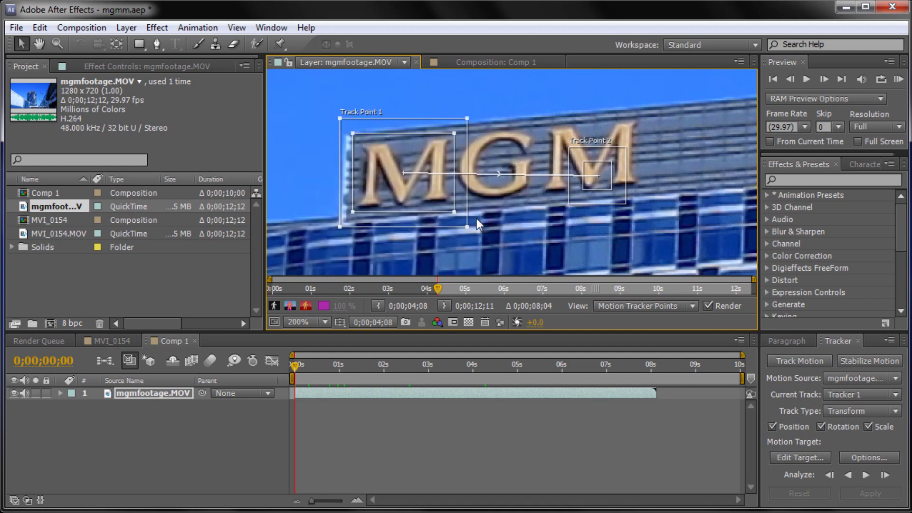
{"action": "left_click_drag", "start_coordinate": [467, 229], "coordinate": [474, 236]}
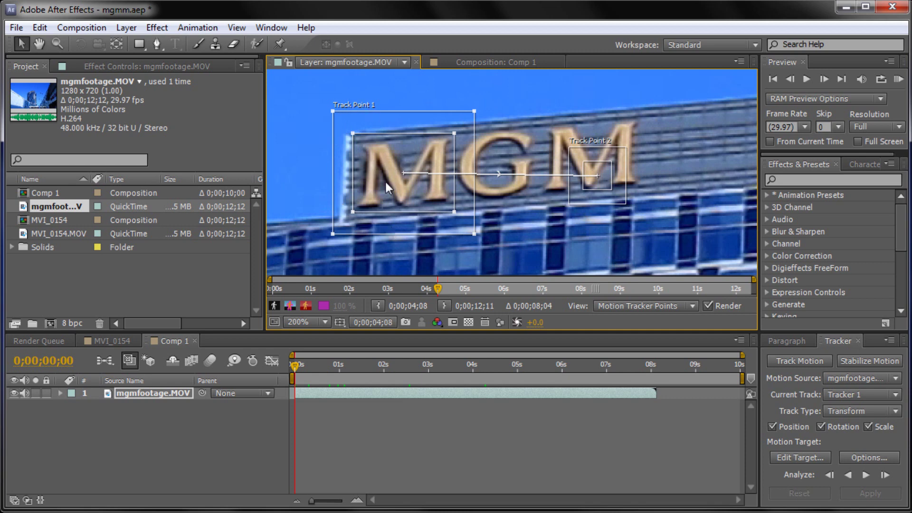
Step: Enlarge Track Point 2's search and feature regions and center them around the sign's last M
{"action": "left_click", "coordinate": [605, 187]}
{"action": "left_click_drag", "start_coordinate": [623, 203], "coordinate": [658, 226]}
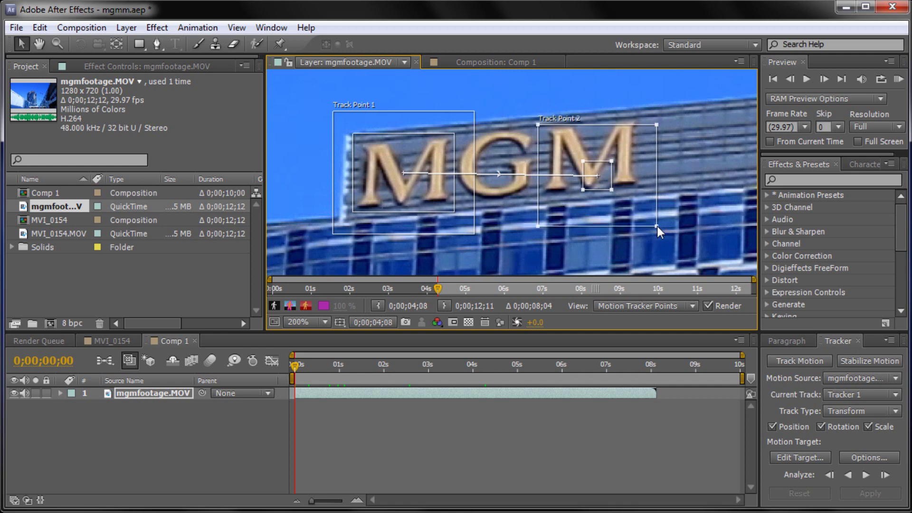
{"action": "left_click_drag", "start_coordinate": [611, 193], "coordinate": [622, 201]}
{"action": "left_click_drag", "start_coordinate": [612, 132], "coordinate": [607, 122]}
{"action": "left_click_drag", "start_coordinate": [606, 184], "coordinate": [655, 210]}
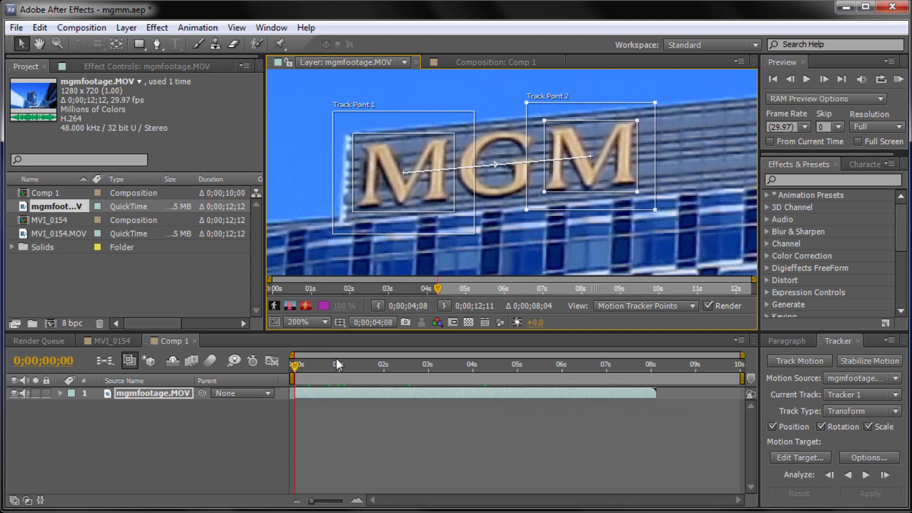
Step: Analyze the track forward to the end of the clip and inspect the tracked path on the sign's letters
{"action": "left_click", "coordinate": [860, 476]}
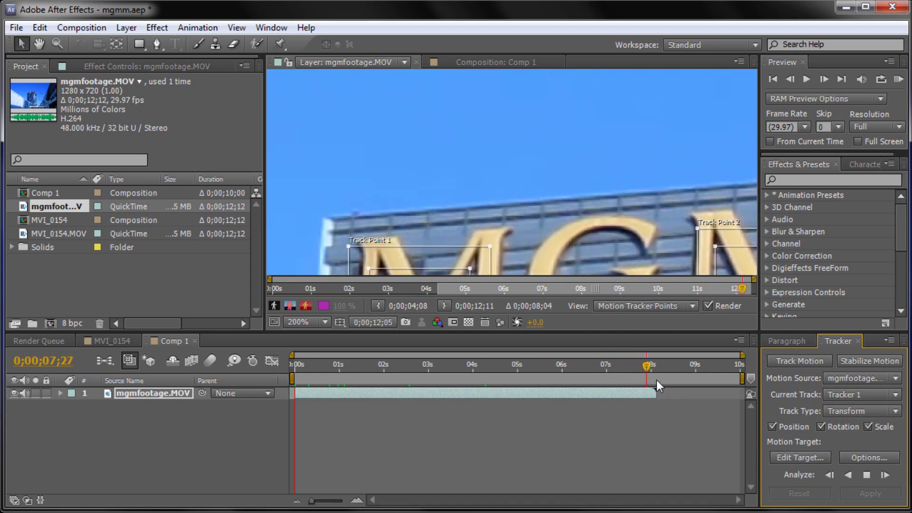
{"action": "key", "text": "comma"}
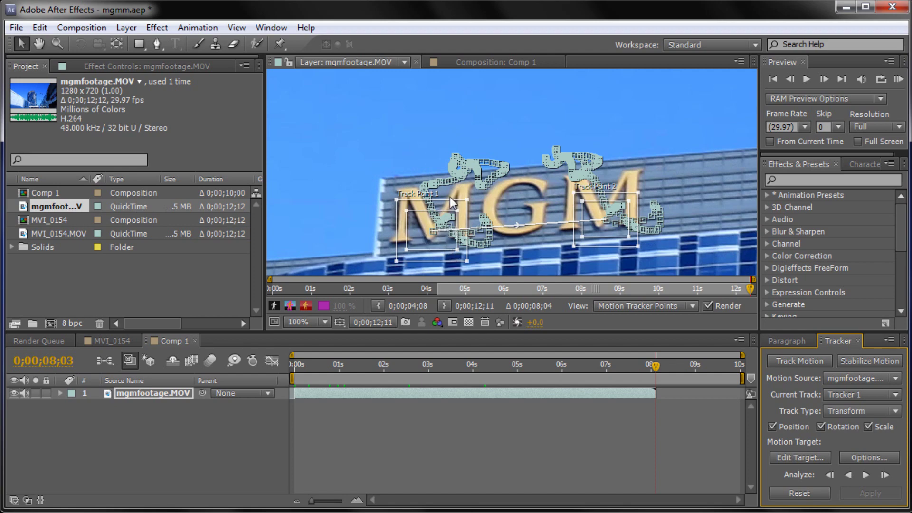
{"action": "key", "text": "period"}
{"action": "key", "text": "period"}
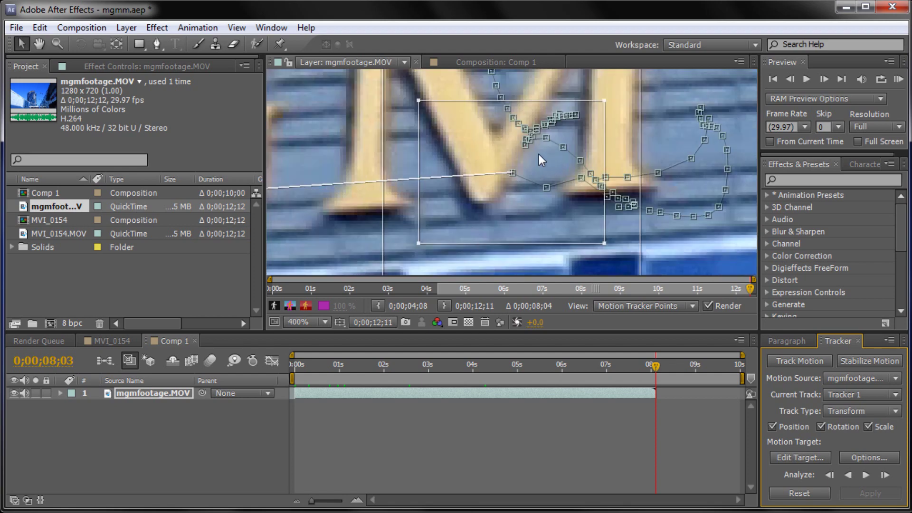
Step: Create a new null object in Comp 1 above the mgmfootage.MOV layer
{"action": "key", "text": "comma"}
{"action": "key", "text": "comma"}
{"action": "key", "text": "comma"}
{"action": "key", "text": "comma"}
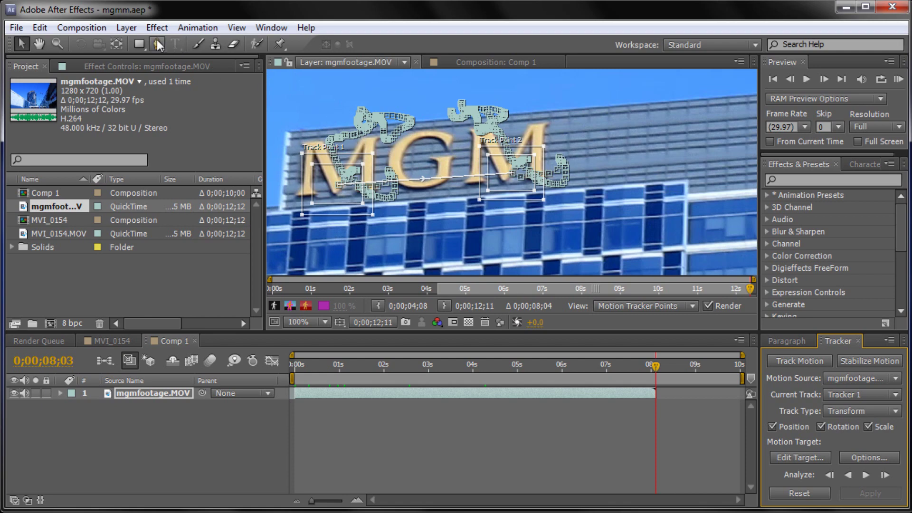
{"action": "left_click", "coordinate": [124, 29]}
{"action": "mouse_move", "coordinate": [138, 43]}
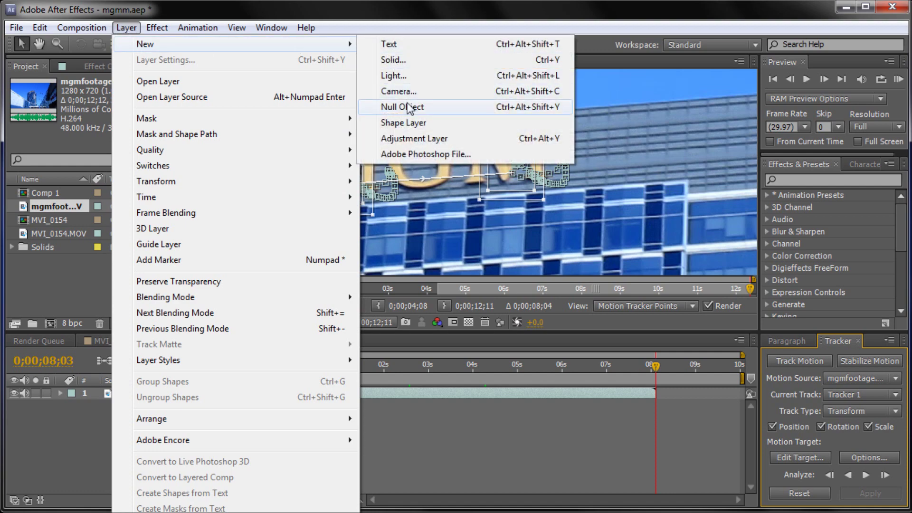
{"action": "left_click", "coordinate": [407, 108]}
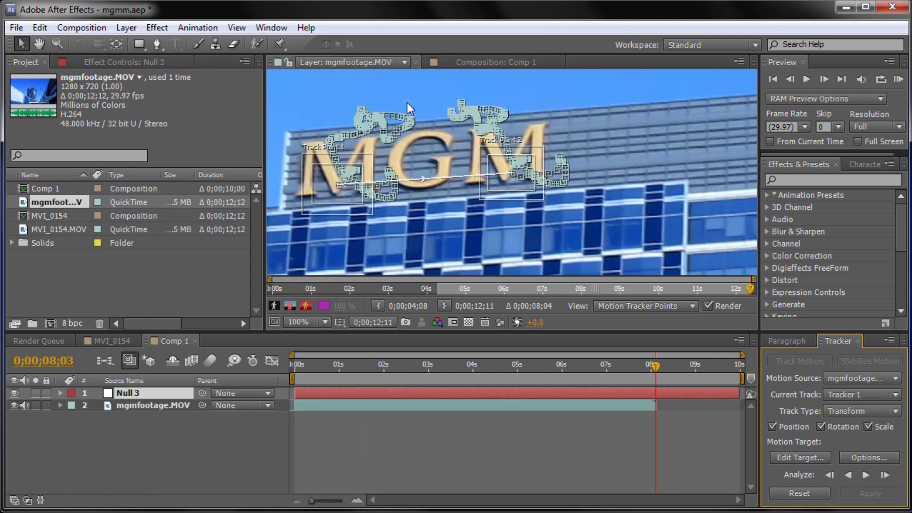
Step: Set the new null as the motion target, apply the track in X and Y, and inspect its motion path on the sign
{"action": "left_click", "coordinate": [790, 456]}
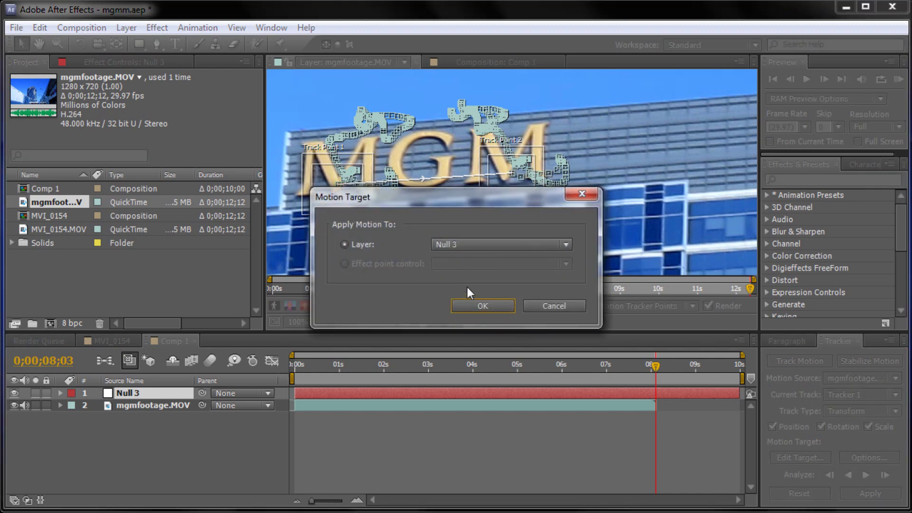
{"action": "left_click", "coordinate": [468, 301]}
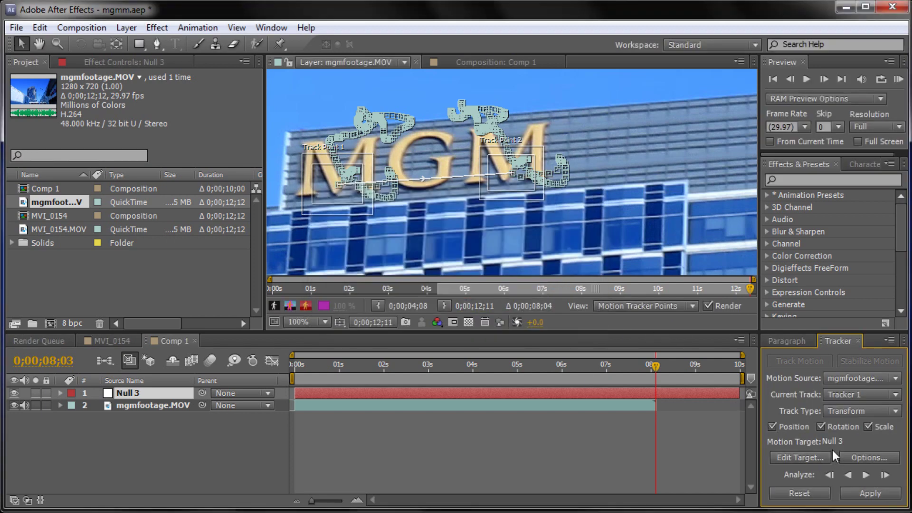
{"action": "left_click", "coordinate": [870, 493]}
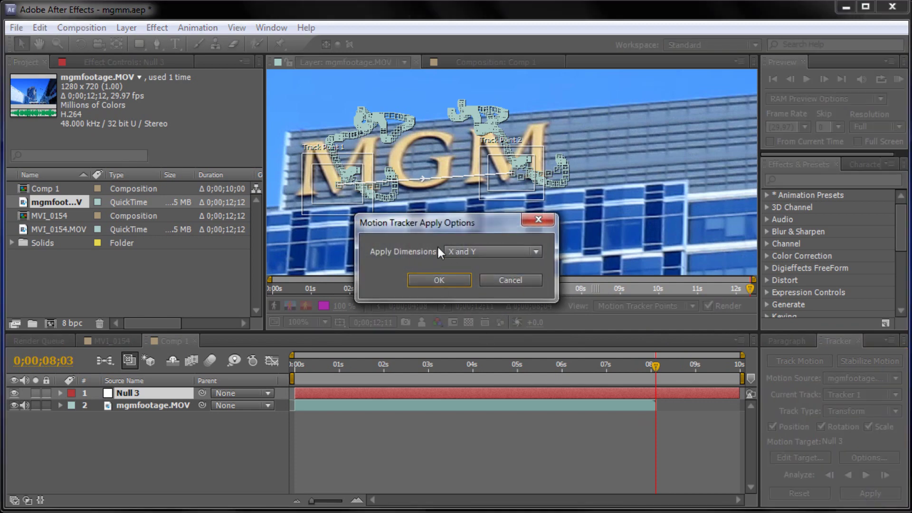
{"action": "left_click", "coordinate": [422, 278]}
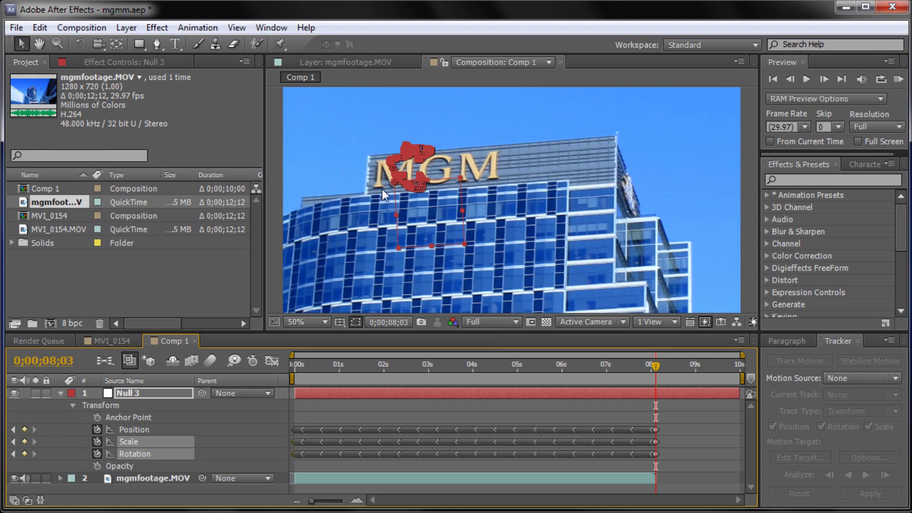
{"action": "key", "text": "period"}
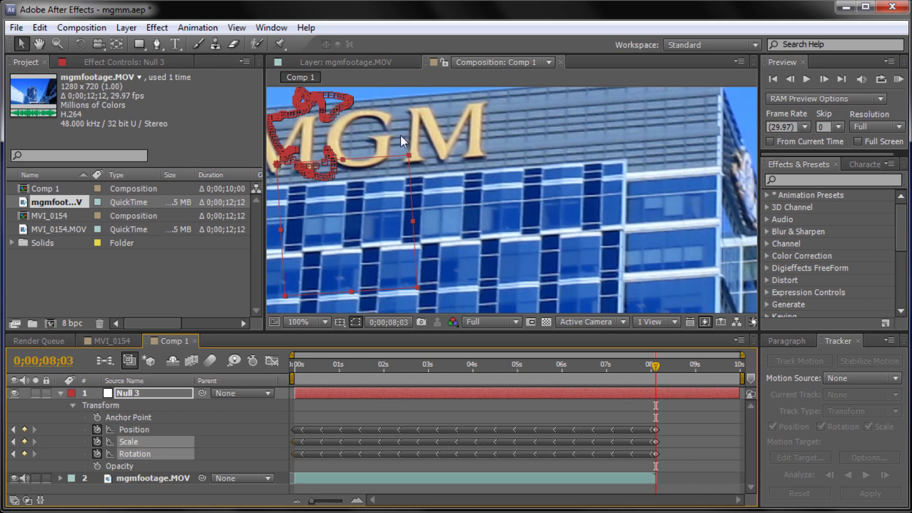
{"action": "key", "text": "comma"}
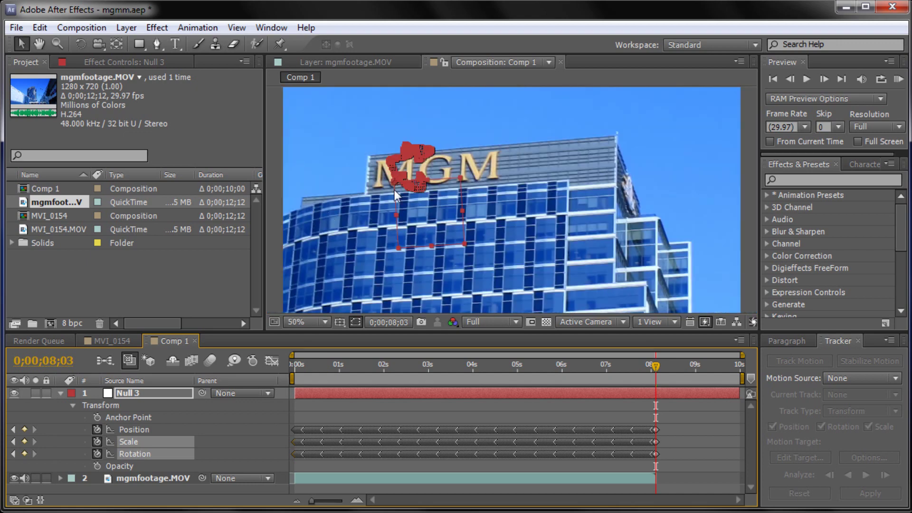
{"action": "key", "text": "period"}
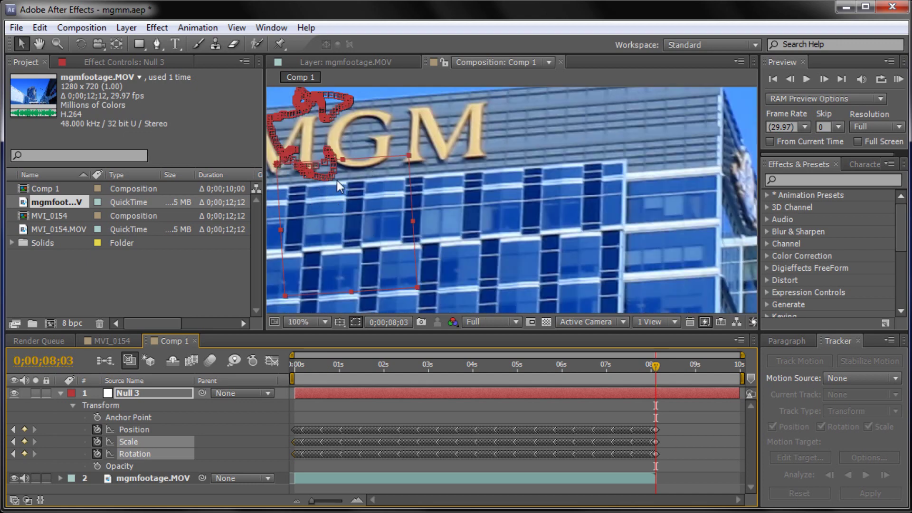
{"action": "key", "text": "comma"}
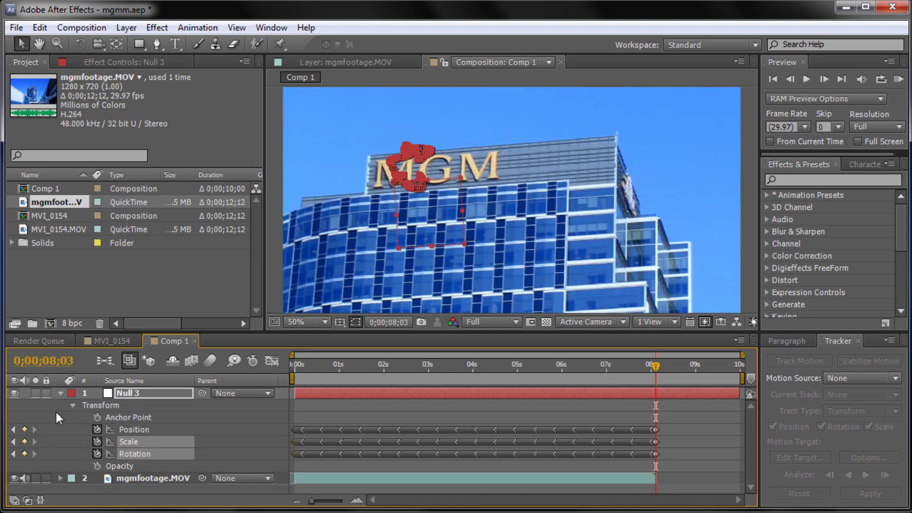
Step: Collapse the null layer's properties and duplicate the mgmfootage.MOV layer
{"action": "left_click", "coordinate": [60, 394]}
{"action": "left_click", "coordinate": [149, 405]}
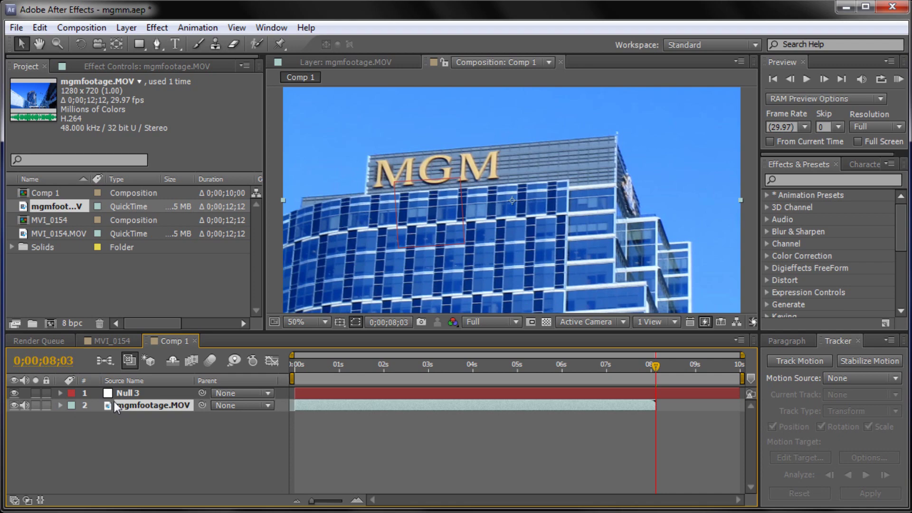
{"action": "key", "text": "ctrl+d"}
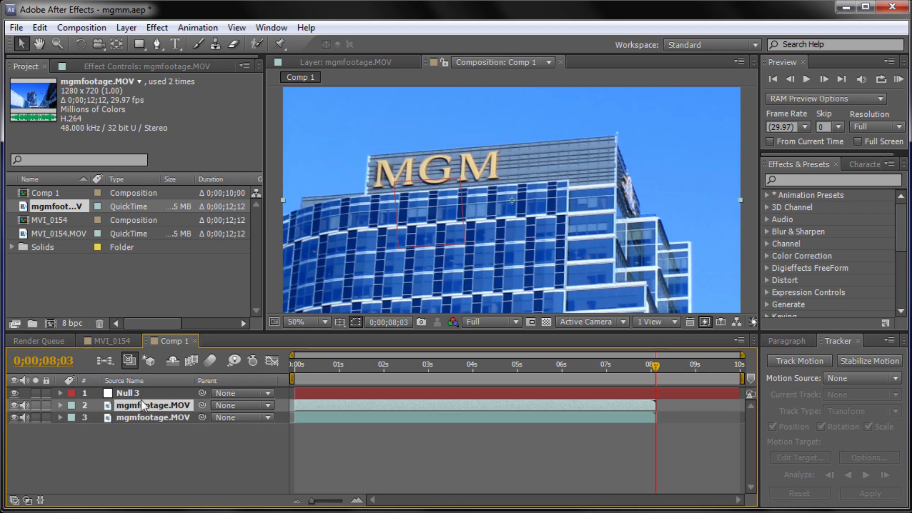
Step: Draw a closed four-point Pen mask around the sign's last M on the upper mgmfootage.MOV layer
{"action": "scroll", "coordinate": [492, 155], "scroll_direction": "up", "scroll_amount": 4}
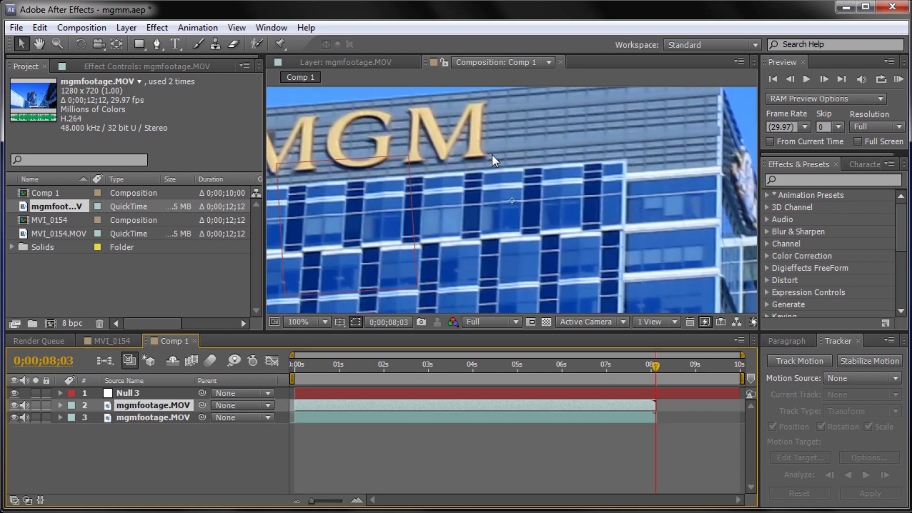
{"action": "left_click_drag", "start_coordinate": [371, 124], "coordinate": [450, 272]}
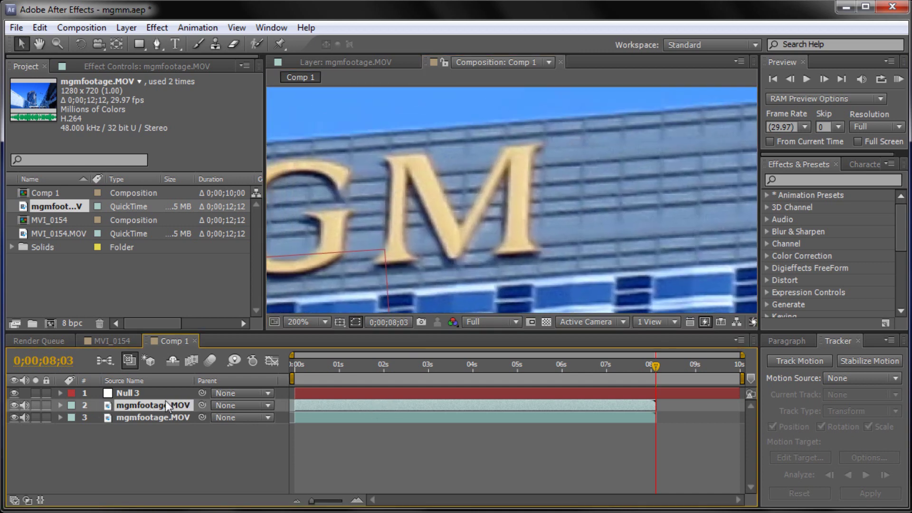
{"action": "left_click", "coordinate": [159, 48]}
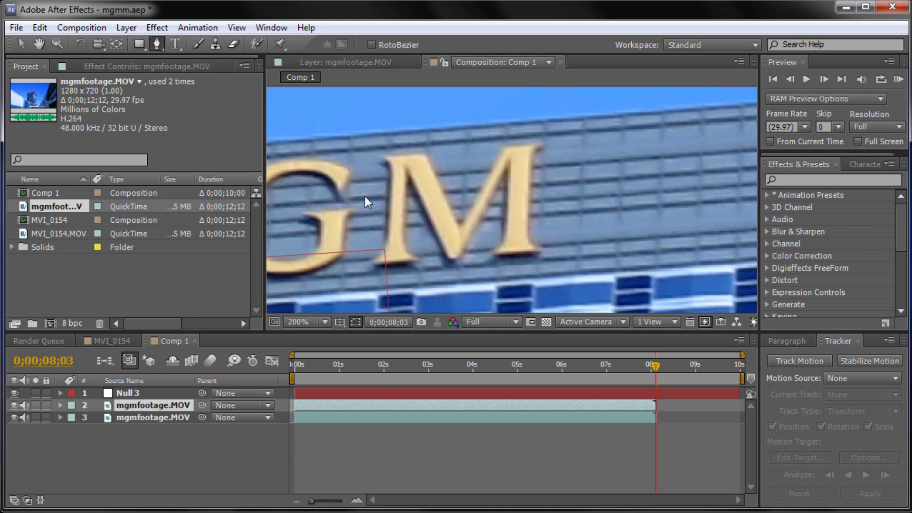
{"action": "left_click", "coordinate": [368, 149]}
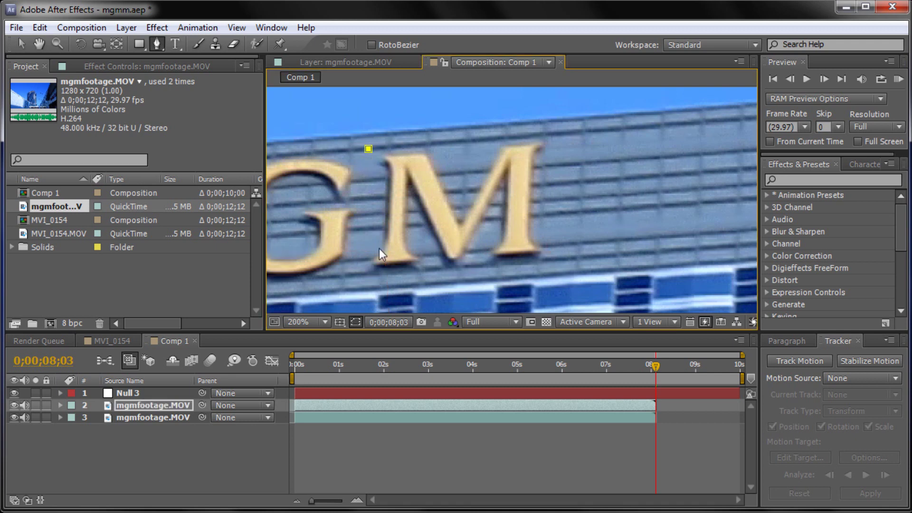
{"action": "left_click", "coordinate": [359, 276]}
{"action": "left_click", "coordinate": [560, 259]}
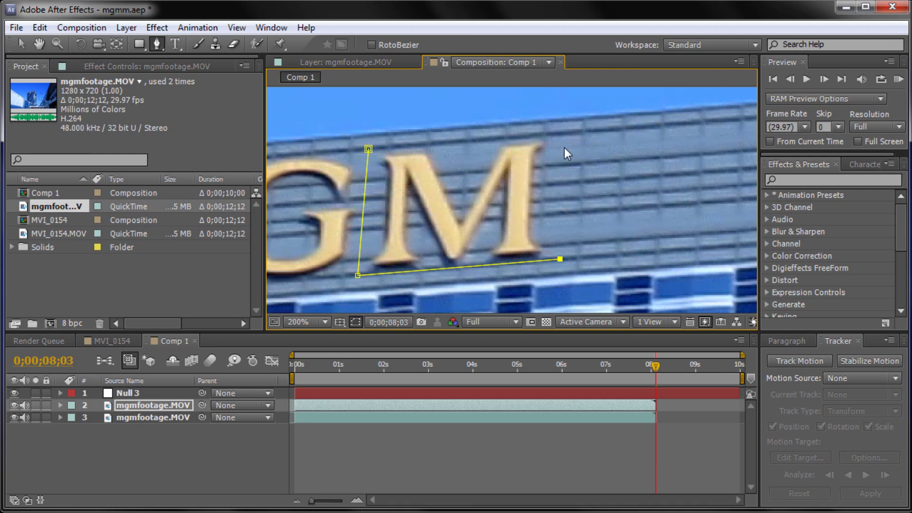
{"action": "left_click", "coordinate": [563, 133]}
{"action": "left_click", "coordinate": [367, 150]}
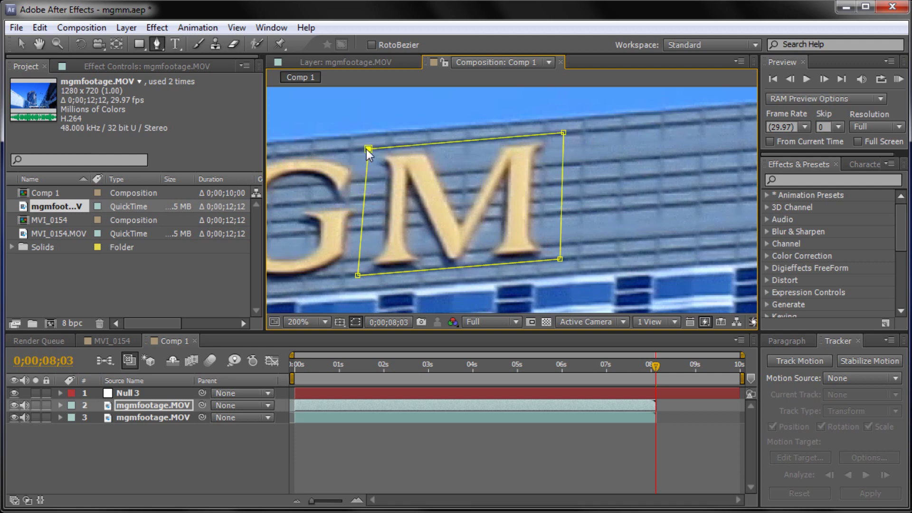
Step: Temporarily hide the lower mgmfootage.MOV layer to check the isolated masked M, and show it again
{"action": "left_click", "coordinate": [14, 418]}
{"action": "left_click", "coordinate": [13, 418]}
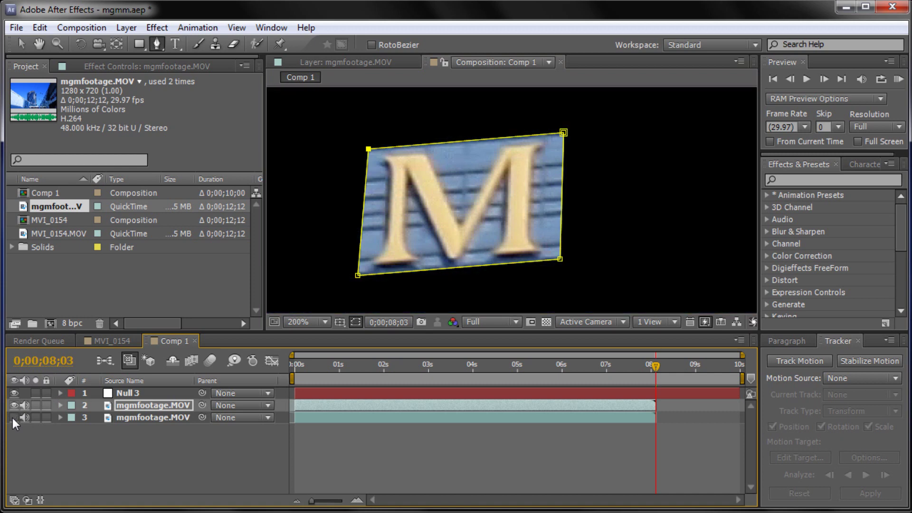
{"action": "left_click", "coordinate": [14, 418]}
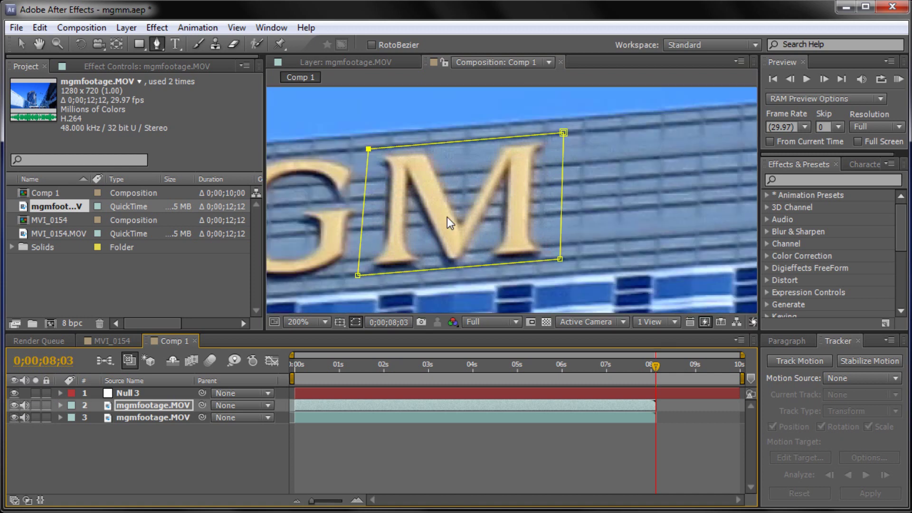
Step: Move the masked M copy along the building wall to just after the sign's last M, aligning it with the wall lines
{"action": "key", "text": "comma"}
{"action": "key", "text": "comma"}
{"action": "key", "text": "period"}
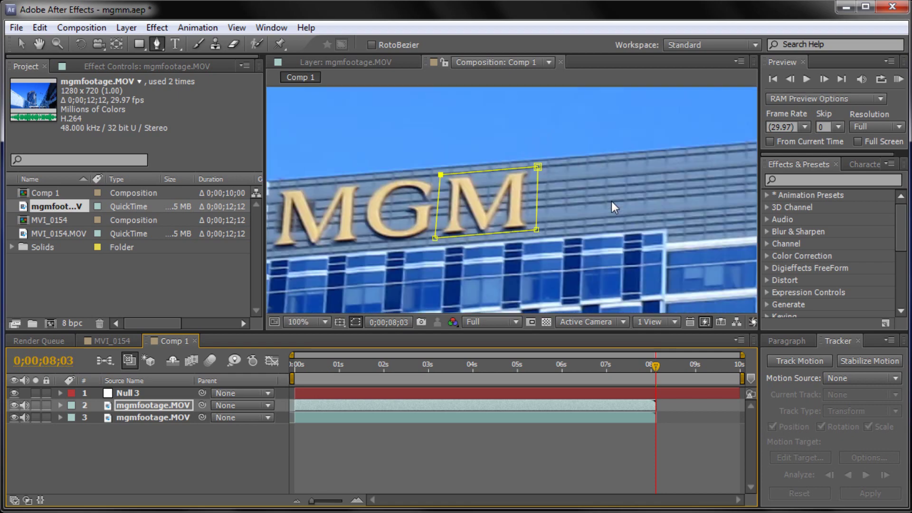
{"action": "left_click", "coordinate": [22, 44]}
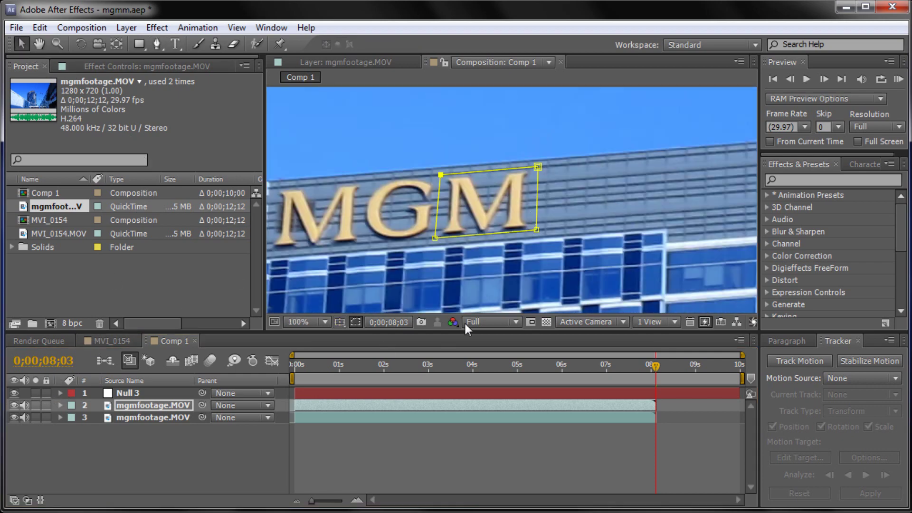
{"action": "left_click", "coordinate": [502, 209]}
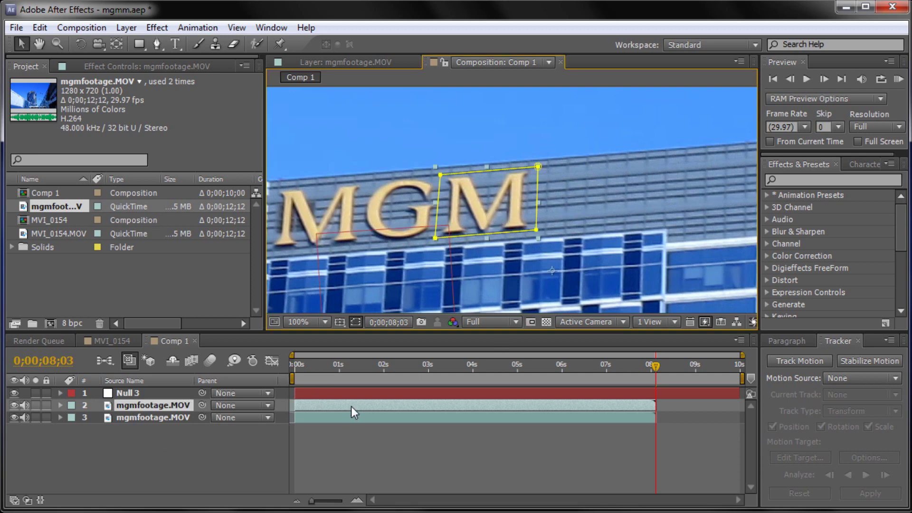
{"action": "left_click_drag", "start_coordinate": [490, 209], "coordinate": [582, 200]}
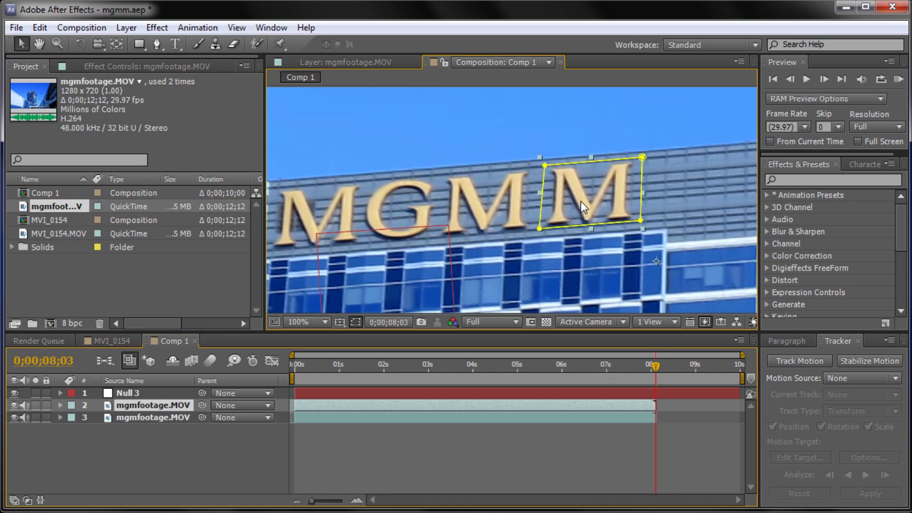
{"action": "scroll", "coordinate": [581, 202], "scroll_direction": "up", "scroll_amount": 4}
{"action": "left_click_drag", "start_coordinate": [677, 192], "coordinate": [683, 192]}
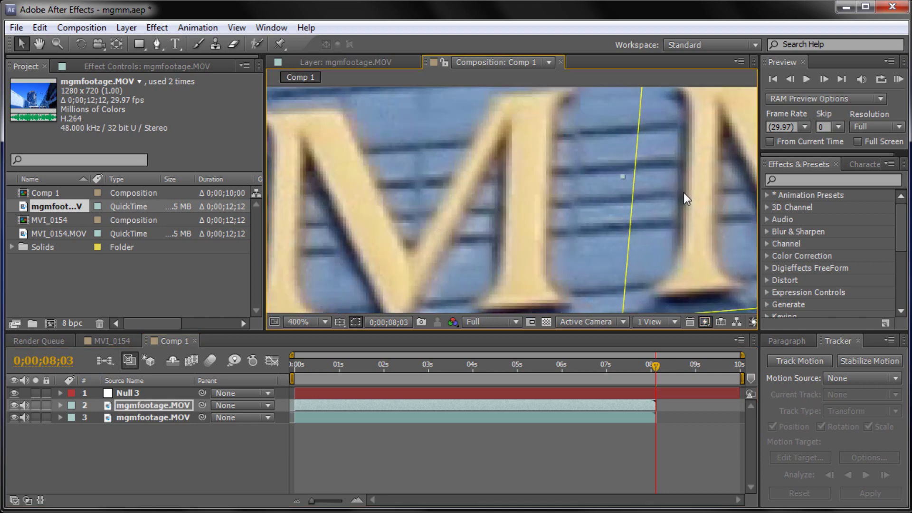
{"action": "scroll", "coordinate": [676, 239], "scroll_direction": "down", "scroll_amount": 2}
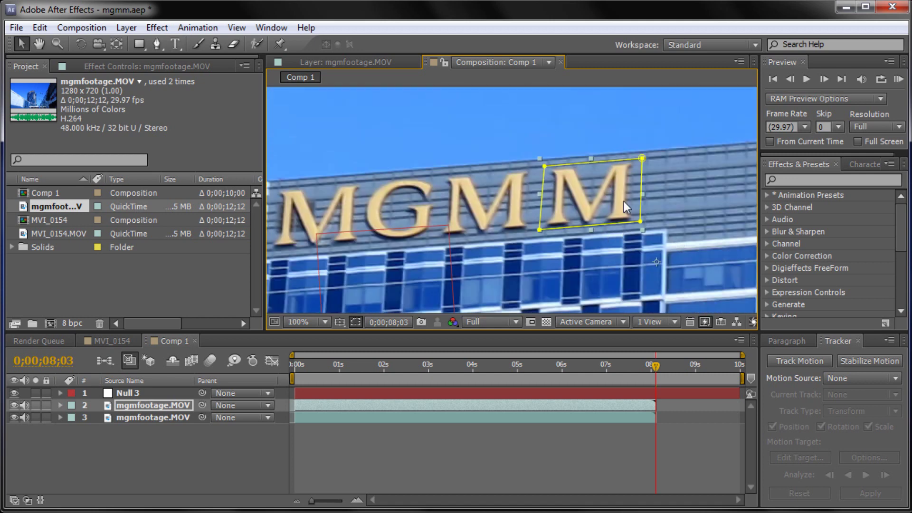
Step: Scrub Comp 1 back to 0;00;02;08 and return to 0;00;08;03 to check the added M against the moving footage
{"action": "left_click", "coordinate": [606, 249]}
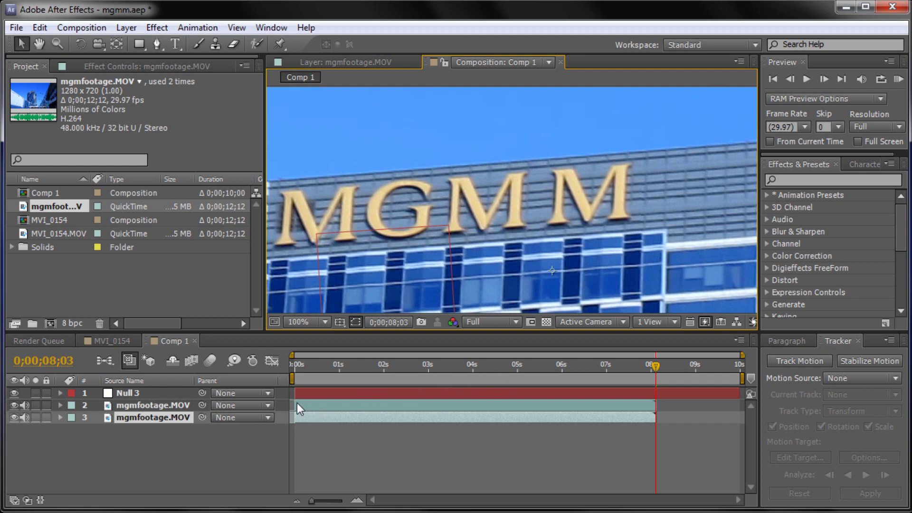
{"action": "scroll", "coordinate": [474, 204], "scroll_direction": "down", "scroll_amount": 3}
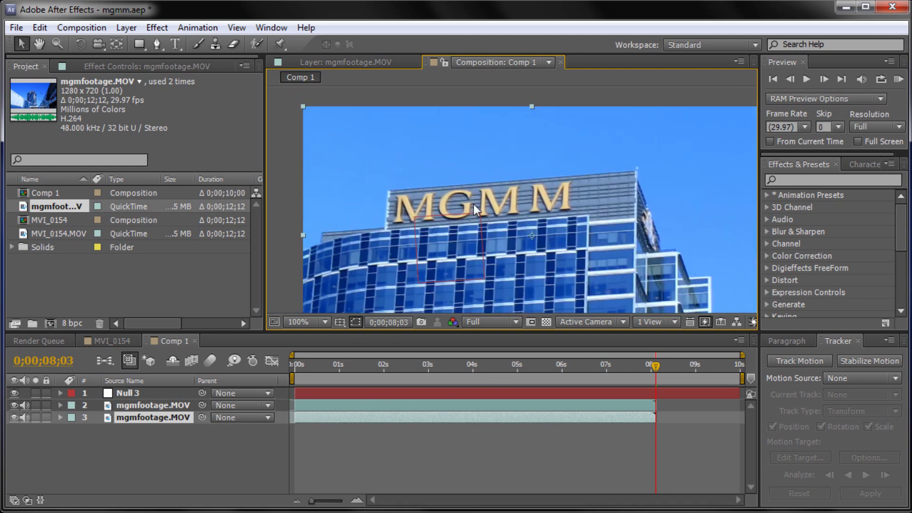
{"action": "scroll", "coordinate": [474, 205], "scroll_direction": "up", "scroll_amount": 1}
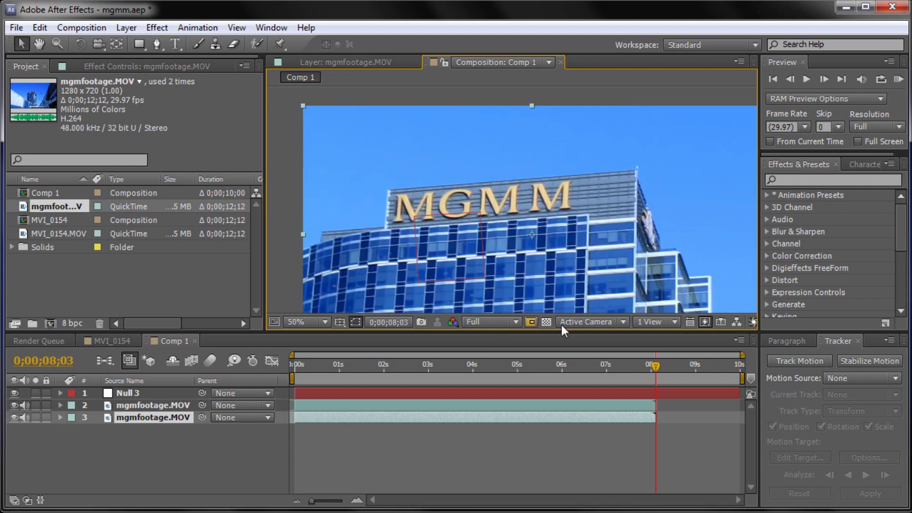
{"action": "left_click_drag", "start_coordinate": [655, 373], "coordinate": [396, 378]}
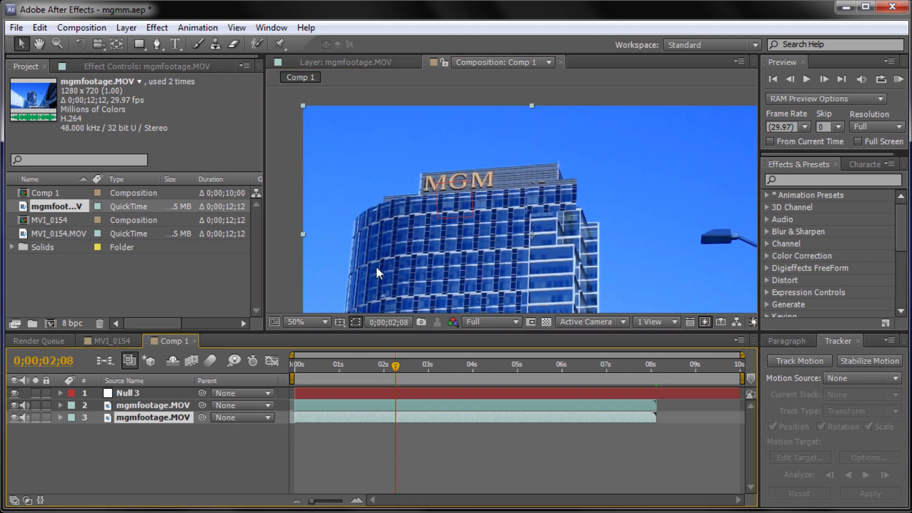
{"action": "left_click_drag", "start_coordinate": [397, 366], "coordinate": [654, 367]}
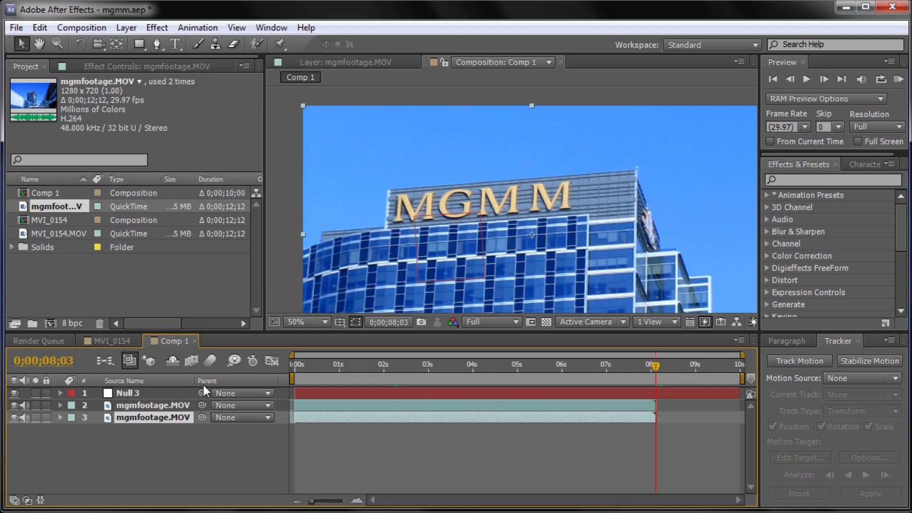
Step: Trim the start of the masked mgmfootage.MOV layer to 0;00;08;03
{"action": "scroll", "coordinate": [420, 420], "scroll_direction": "up", "scroll_amount": 3}
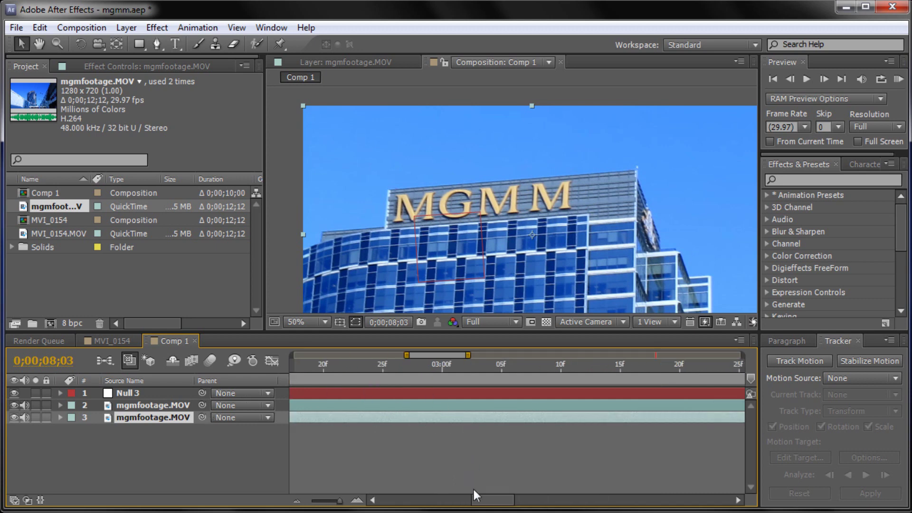
{"action": "left_click_drag", "start_coordinate": [480, 501], "coordinate": [647, 506]}
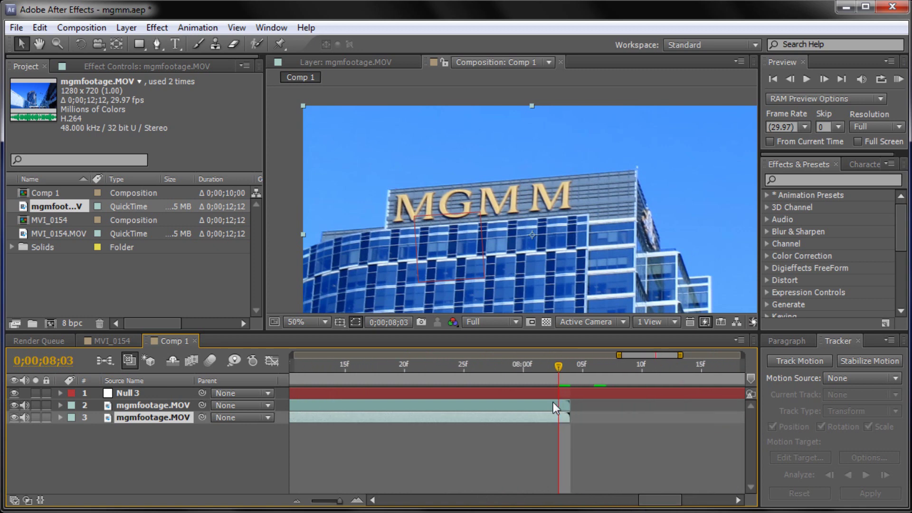
{"action": "left_click", "coordinate": [552, 402]}
{"action": "left_click", "coordinate": [556, 405]}
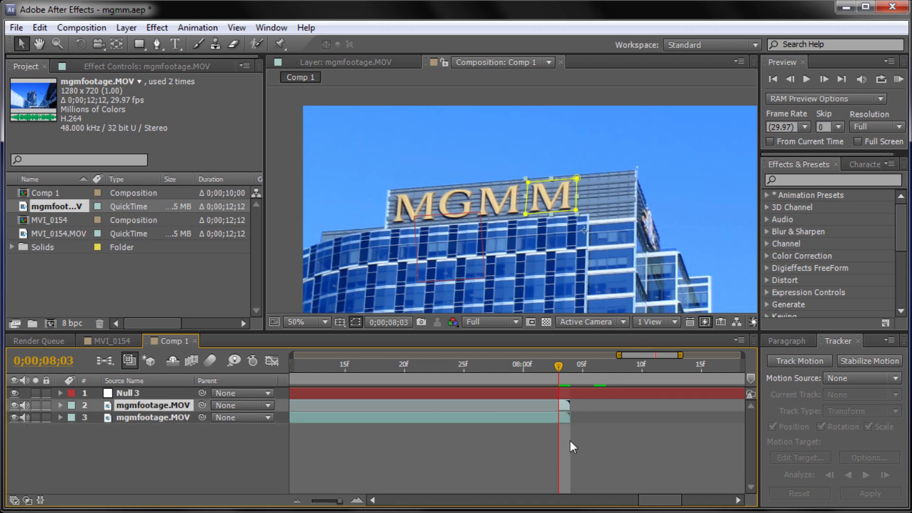
Step: Freeze the masked mgmfootage.MOV layer on its frame at 0;00;08;03
{"action": "left_click", "coordinate": [563, 366]}
{"action": "left_click_drag", "start_coordinate": [572, 365], "coordinate": [561, 369]}
{"action": "right_click", "coordinate": [563, 406]}
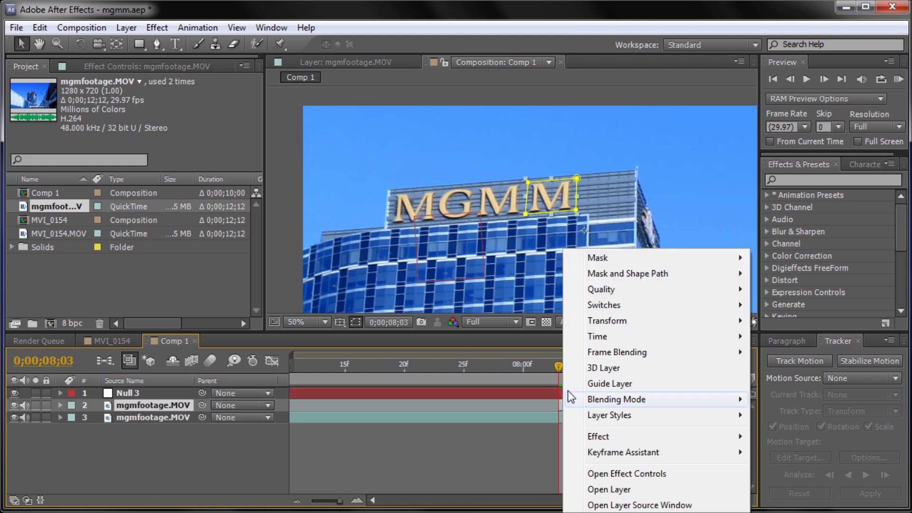
{"action": "mouse_move", "coordinate": [608, 339]}
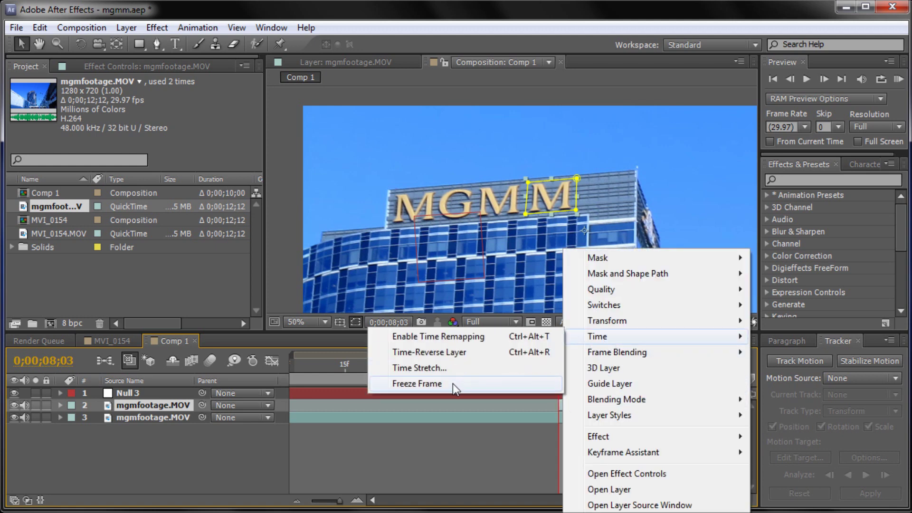
{"action": "left_click", "coordinate": [415, 384]}
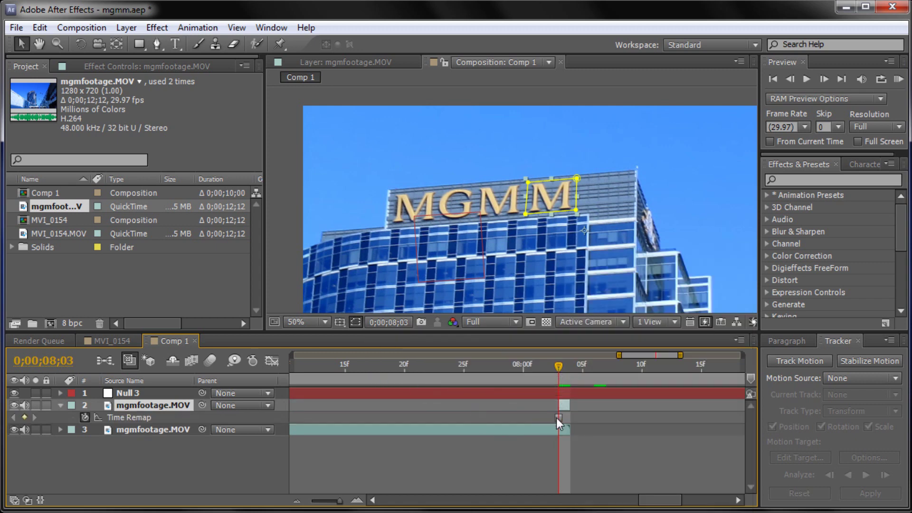
Step: Extend the frozen M layer back to the start of Comp 1 and its end slightly past 0;00;08;03
{"action": "left_click_drag", "start_coordinate": [561, 405], "coordinate": [334, 402]}
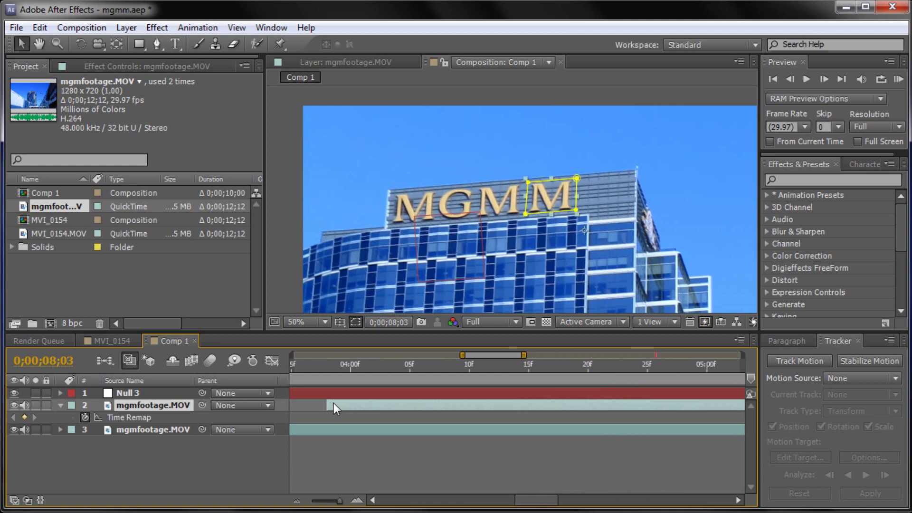
{"action": "key", "text": ";"}
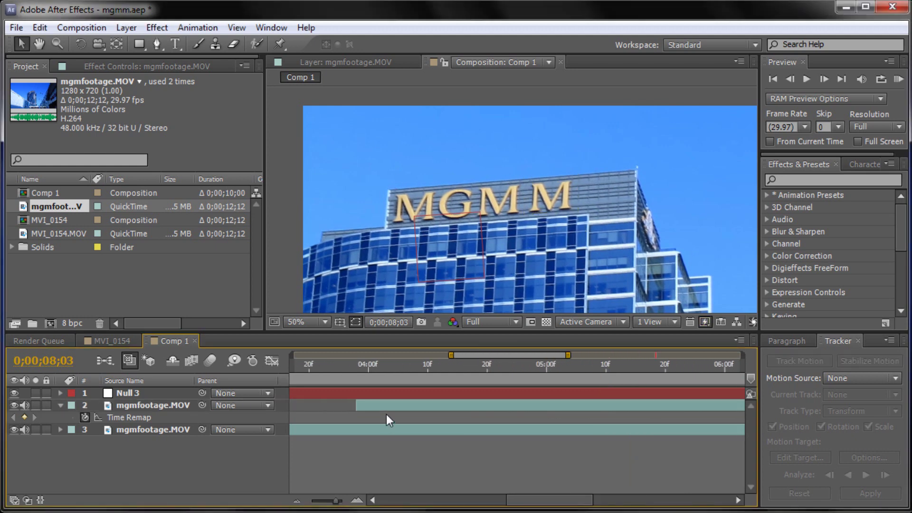
{"action": "left_click_drag", "start_coordinate": [473, 397], "coordinate": [323, 402]}
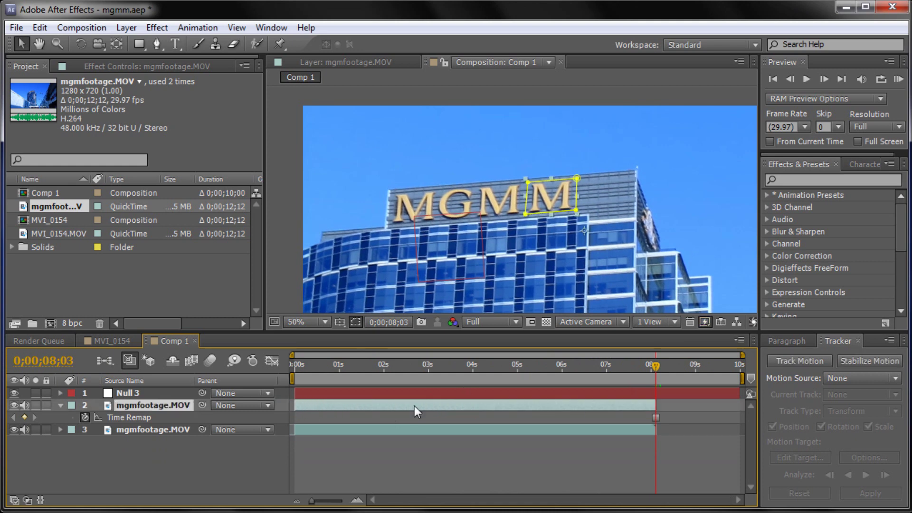
{"action": "left_click_drag", "start_coordinate": [654, 408], "coordinate": [668, 408]}
{"action": "left_click_drag", "start_coordinate": [654, 364], "coordinate": [654, 427]}
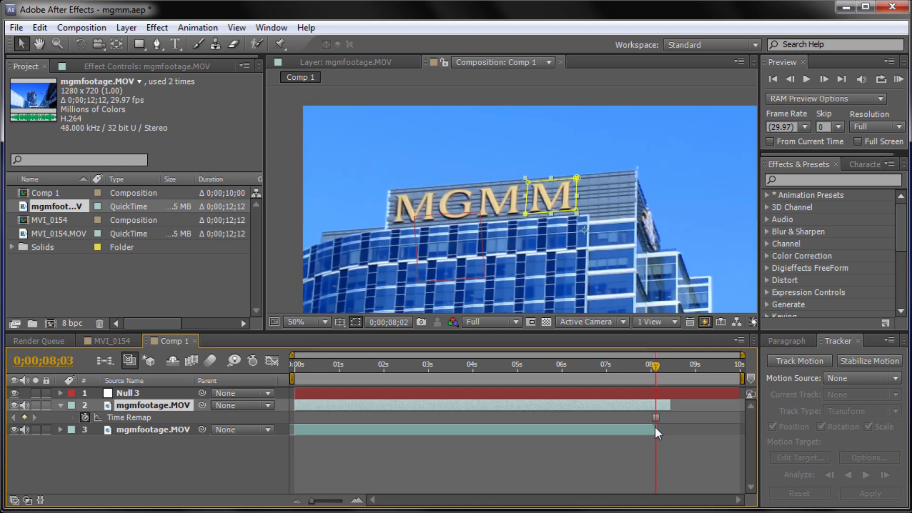
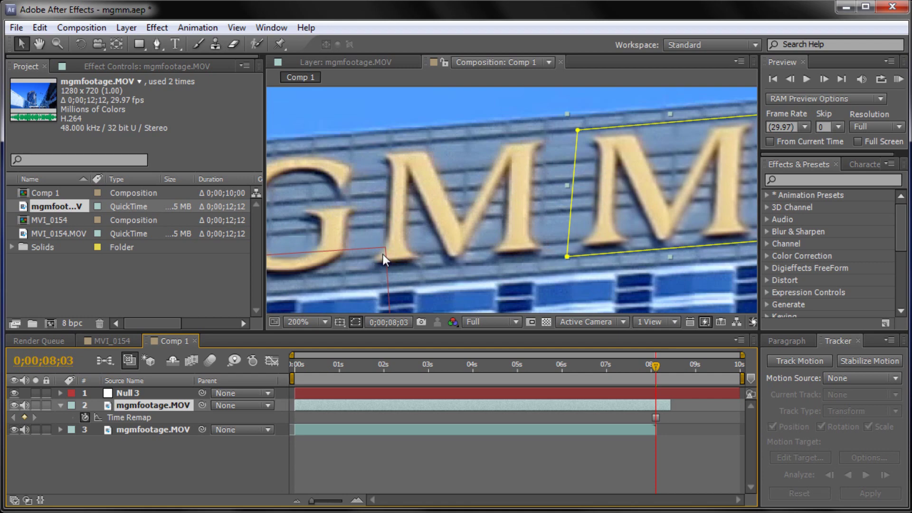
Step: Parent the masked M layer to Null 3 at 0;00;08;03
{"action": "left_click_drag", "start_coordinate": [387, 250], "coordinate": [517, 164]}
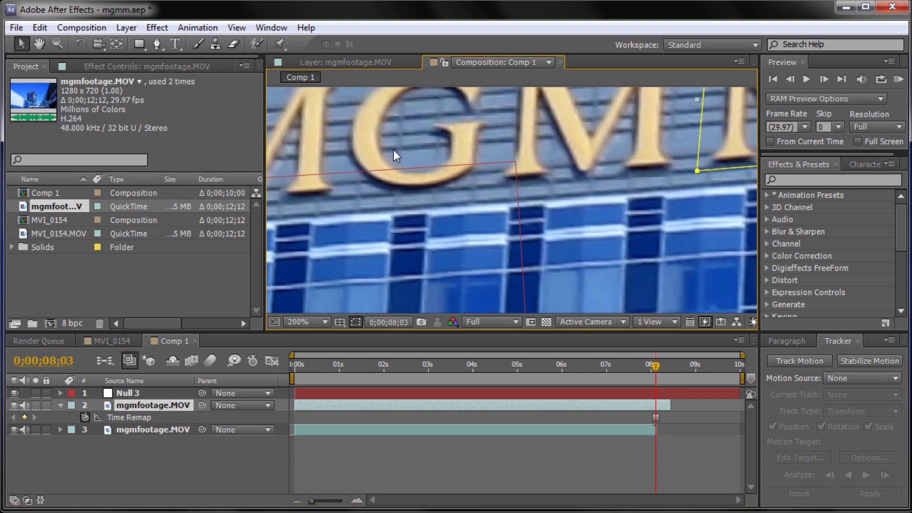
{"action": "scroll", "coordinate": [424, 166], "scroll_direction": "down", "scroll_amount": 1}
{"action": "scroll", "coordinate": [424, 166], "scroll_direction": "down", "scroll_amount": 3}
{"action": "scroll", "coordinate": [509, 181], "scroll_direction": "up", "scroll_amount": 1}
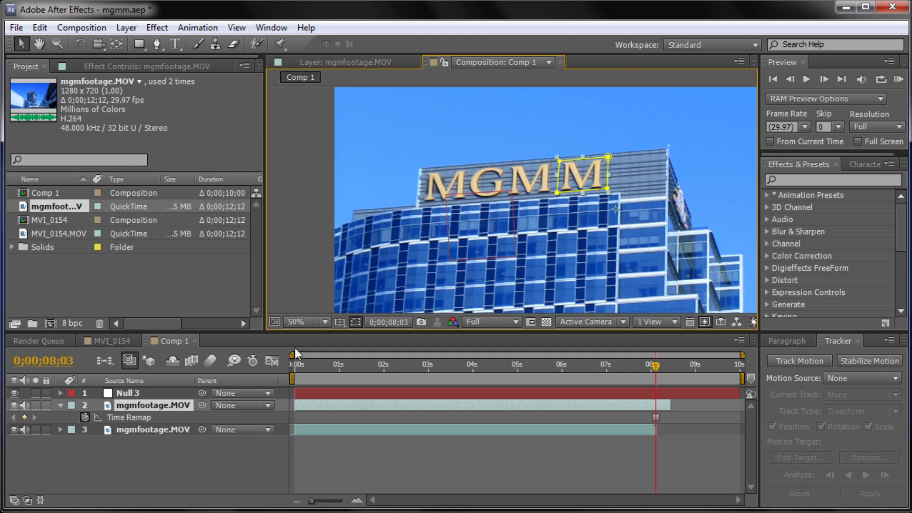
{"action": "left_click", "coordinate": [267, 405]}
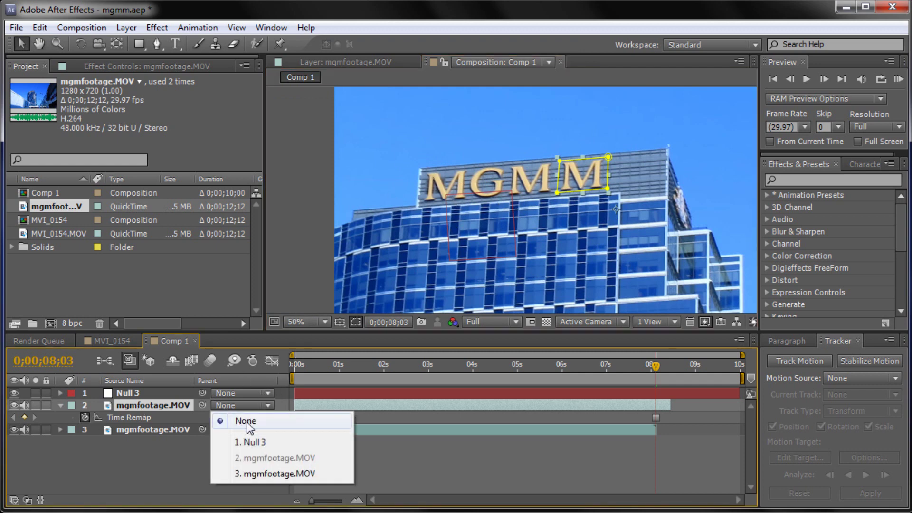
{"action": "left_click", "coordinate": [255, 447]}
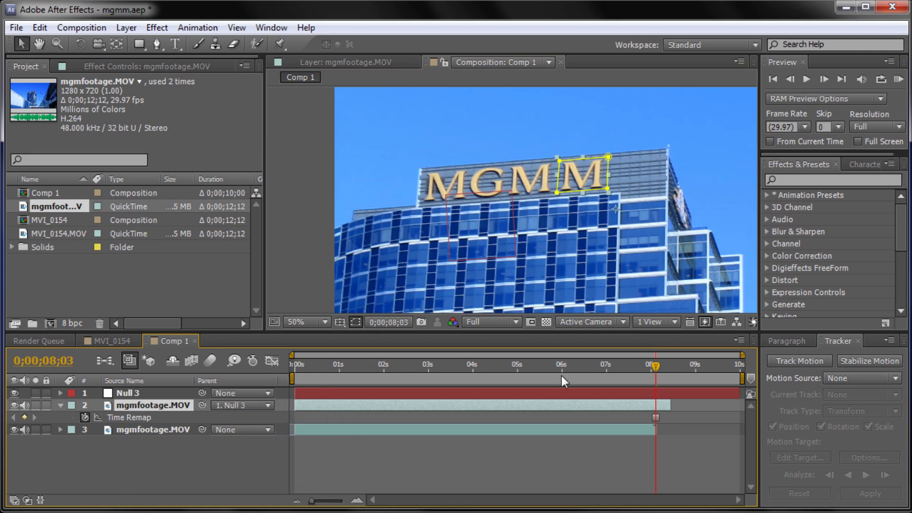
Step: At 0;00;00;00, select Null 3's Position, Scale and Rotation keyframes through frame 18 and nudge the null down to line up the added M
{"action": "left_click_drag", "start_coordinate": [656, 365], "coordinate": [292, 398]}
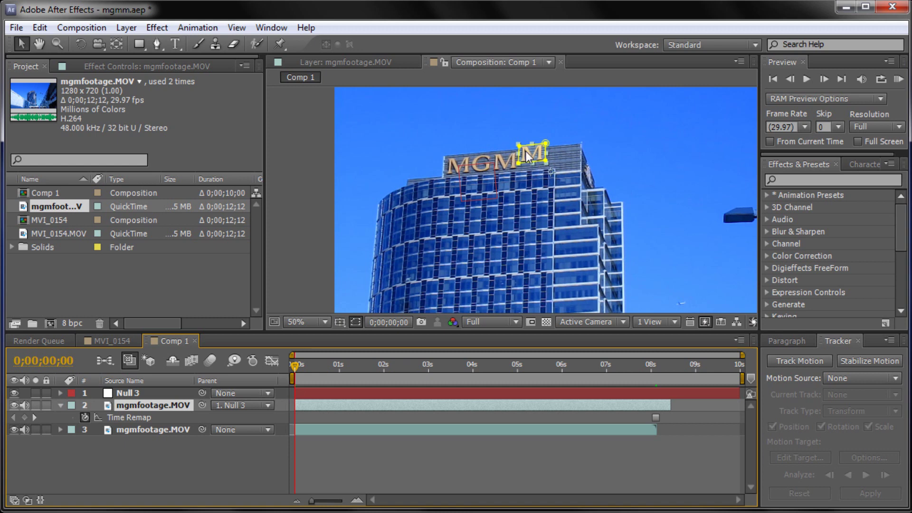
{"action": "key", "text": "period"}
{"action": "left_click_drag", "start_coordinate": [536, 106], "coordinate": [535, 141]}
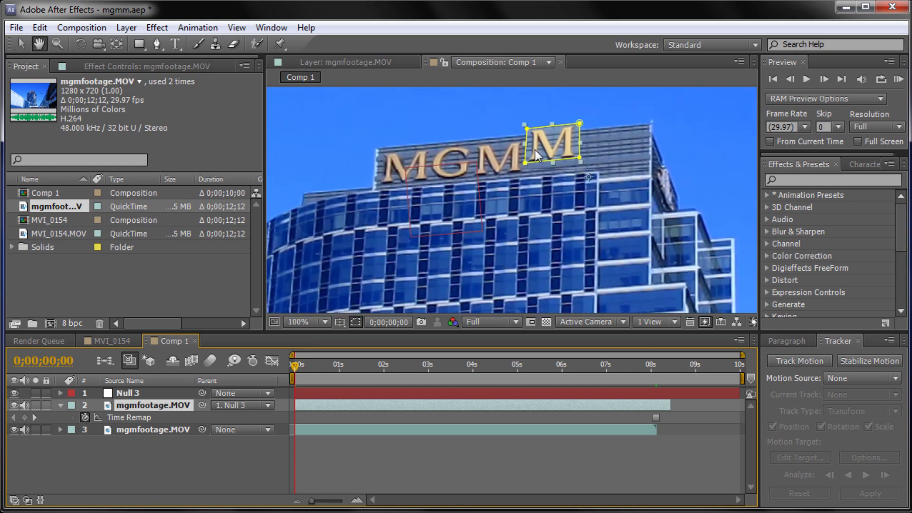
{"action": "left_click", "coordinate": [60, 393]}
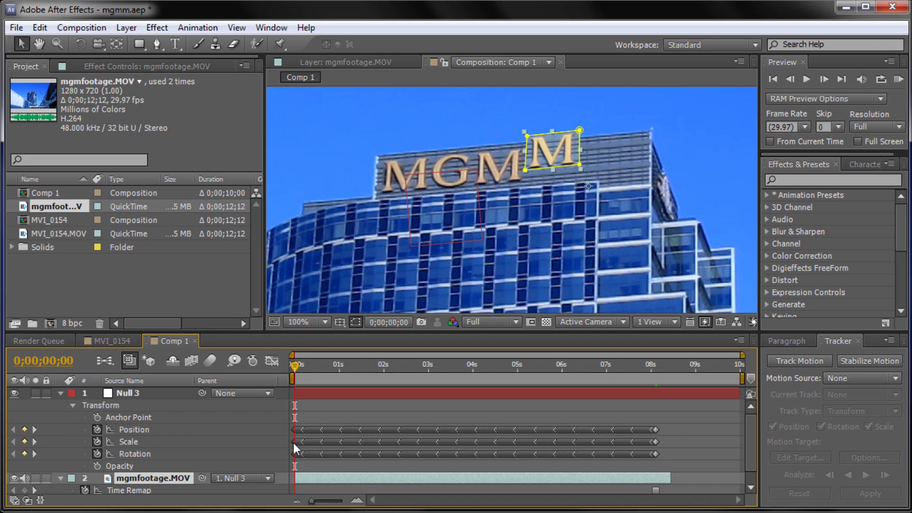
{"action": "key", "text": "semicolon"}
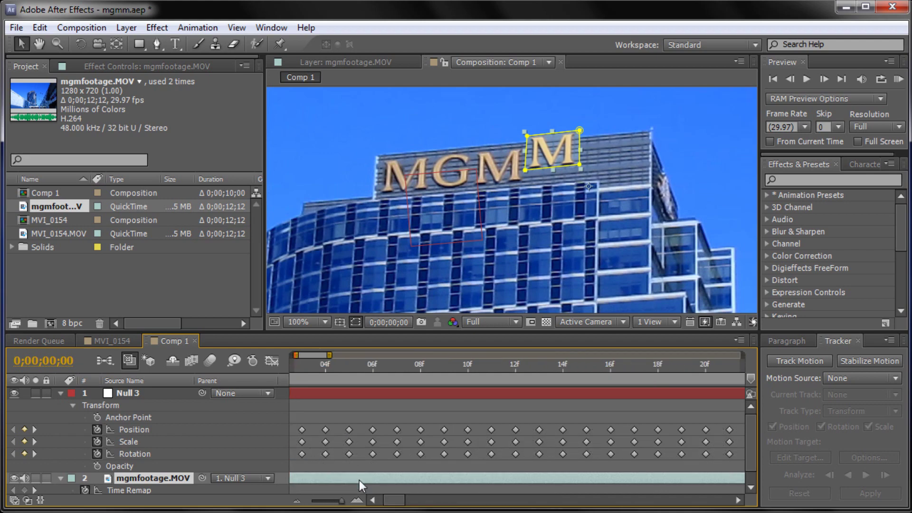
{"action": "left_click_drag", "start_coordinate": [393, 501], "coordinate": [373, 501]}
{"action": "left_click_drag", "start_coordinate": [298, 416], "coordinate": [733, 460]}
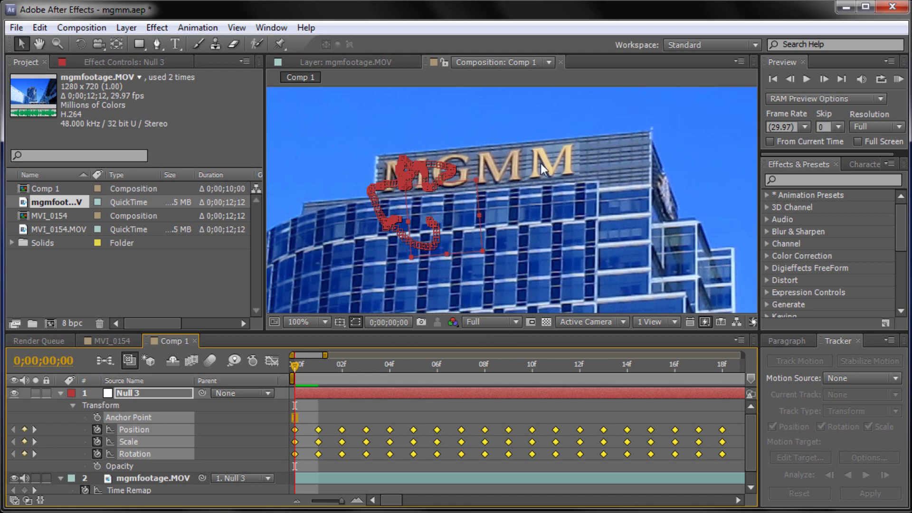
{"action": "scroll", "coordinate": [551, 149], "scroll_direction": "up", "scroll_amount": 1}
{"action": "key", "text": "space"}
{"action": "left_click_drag", "start_coordinate": [662, 141], "coordinate": [506, 211]}
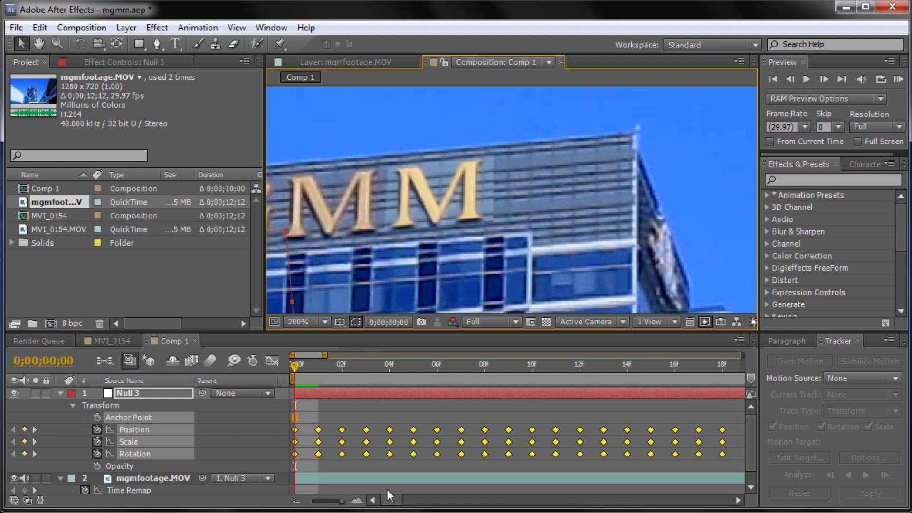
Step: Select Null 3's remaining tracking keyframes up to 0;00;06;16 and nudge the null down until the added M lines up with the sign
{"action": "left_click_drag", "start_coordinate": [389, 497], "coordinate": [400, 500]}
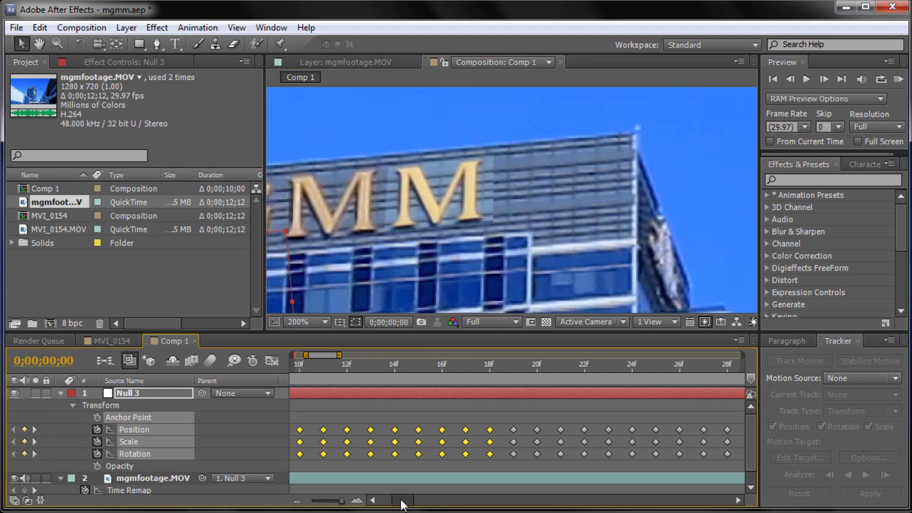
{"action": "left_click_drag", "start_coordinate": [332, 365], "coordinate": [554, 383]}
{"action": "key", "text": "minus"}
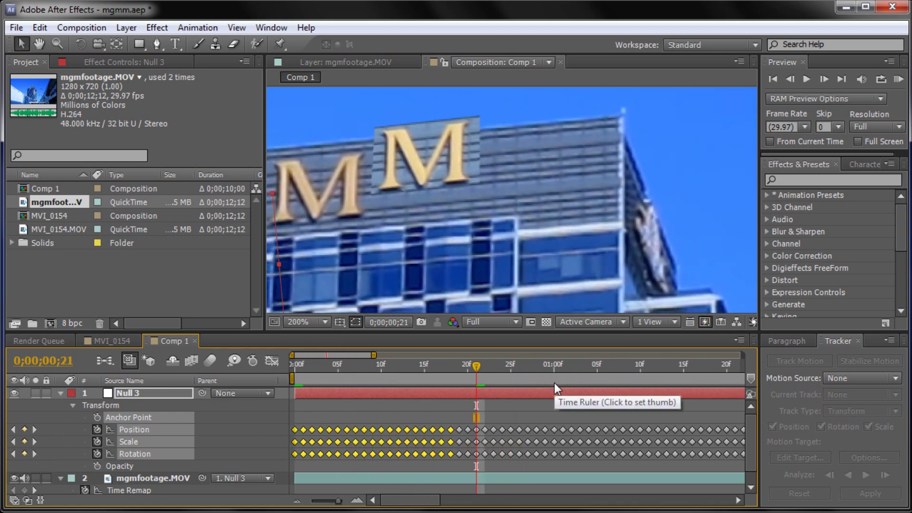
{"action": "left_click_drag", "start_coordinate": [406, 496], "coordinate": [421, 497]}
{"action": "left_click_drag", "start_coordinate": [394, 369], "coordinate": [703, 404]}
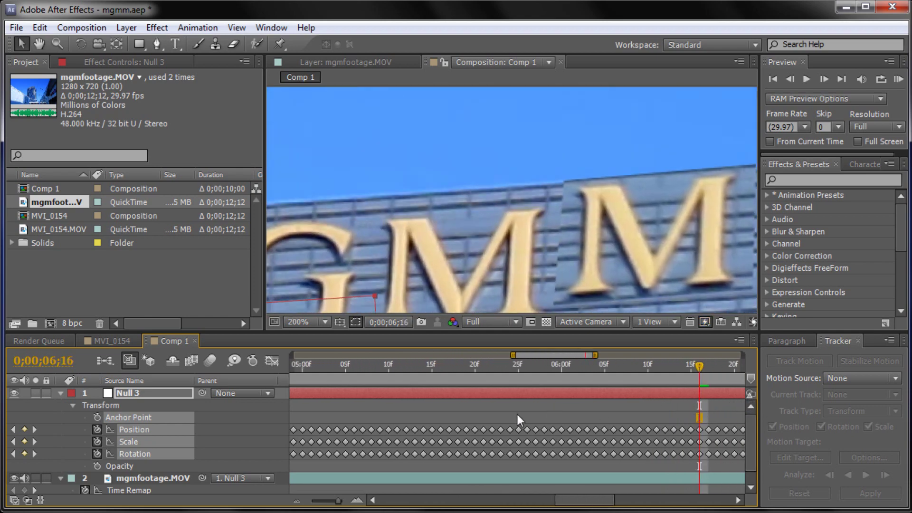
{"action": "key", "text": "minus"}
{"action": "key", "text": "minus"}
{"action": "key", "text": "minus"}
{"action": "left_click_drag", "start_coordinate": [323, 413], "coordinate": [587, 463]}
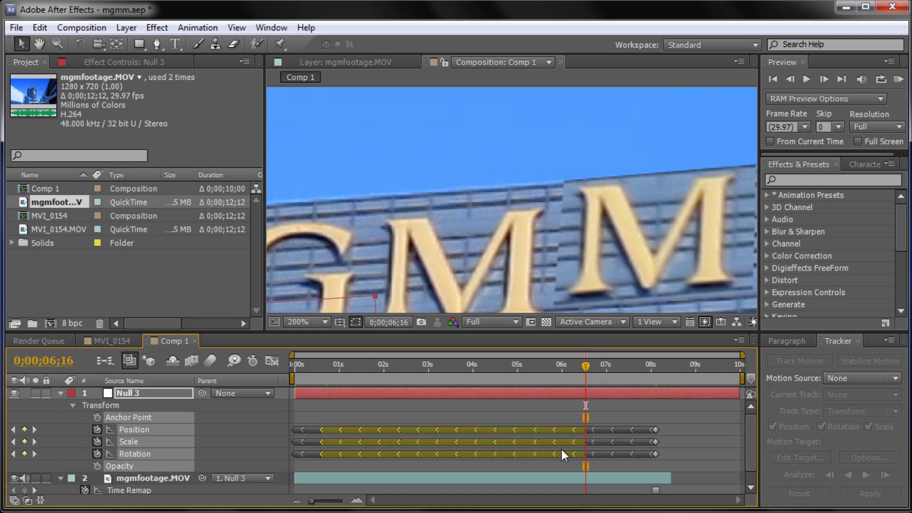
{"action": "mouse_move", "coordinate": [562, 449]}
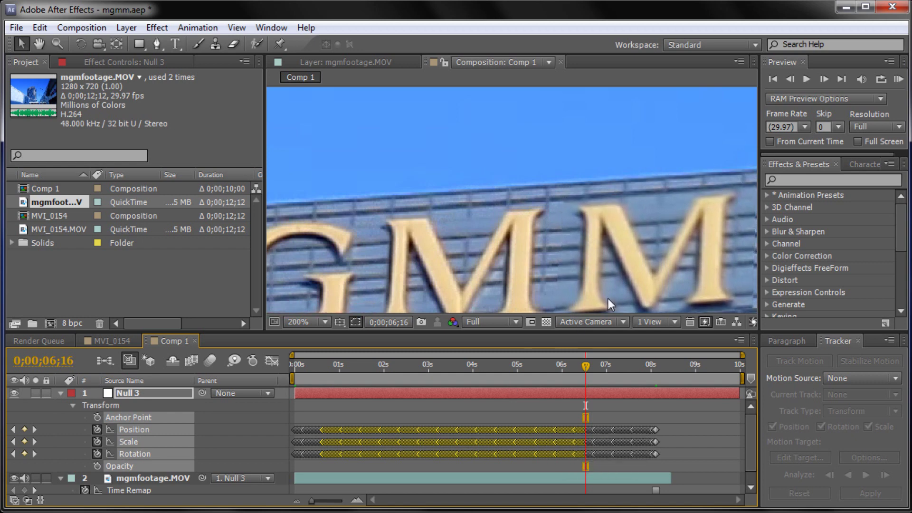
Step: Check the M at 0;00;04;22, then realign it at 0;00;06;20 by nudging Null 3's keyframes through about 0;00;07;20 down
{"action": "left_click_drag", "start_coordinate": [583, 368], "coordinate": [505, 375]}
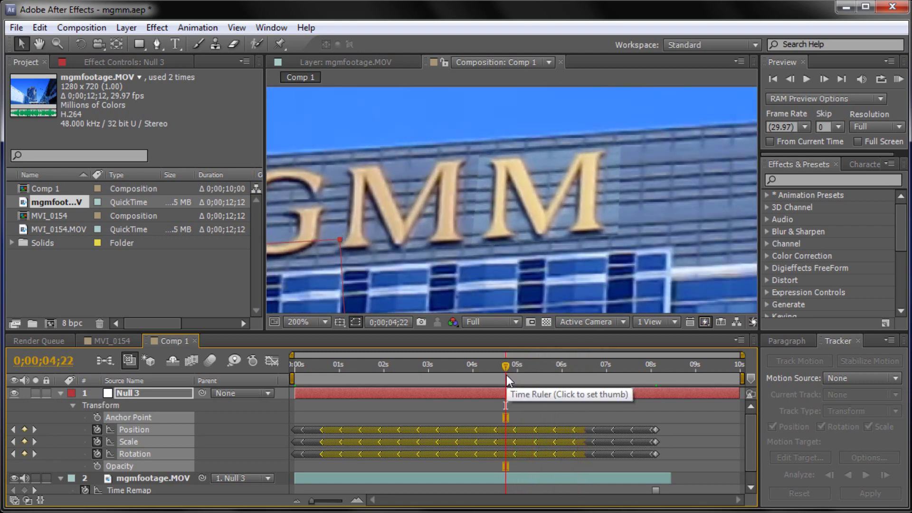
{"action": "left_click_drag", "start_coordinate": [505, 369], "coordinate": [591, 425]}
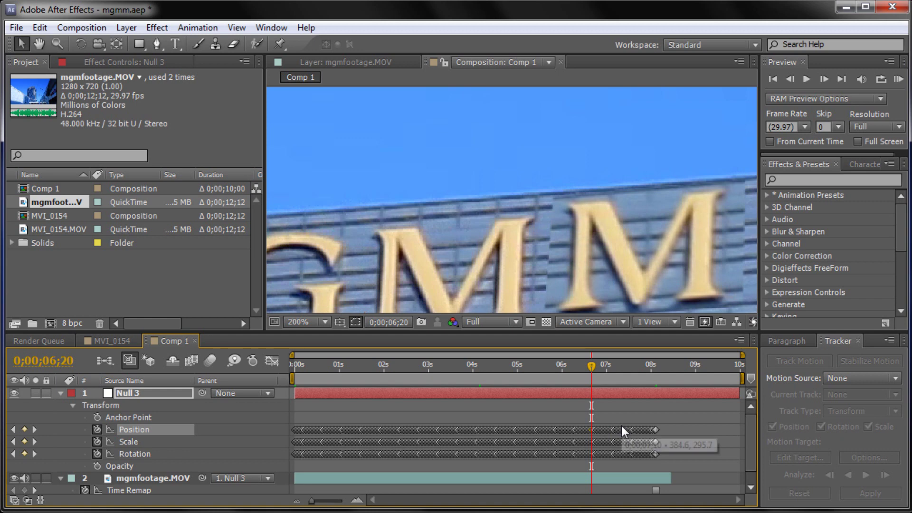
{"action": "left_click_drag", "start_coordinate": [579, 412], "coordinate": [638, 475]}
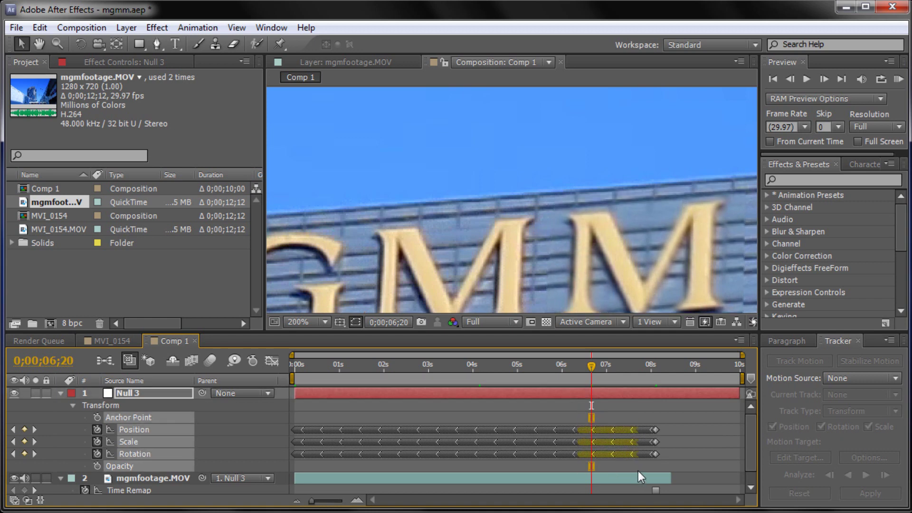
Step: Realign the added M at 0;00;07;03 and 0;00;07;23 by selecting and nudging Null 3's keyframes around those times
{"action": "left_click_drag", "start_coordinate": [593, 368], "coordinate": [611, 369]}
{"action": "left_click_drag", "start_coordinate": [602, 417], "coordinate": [642, 471]}
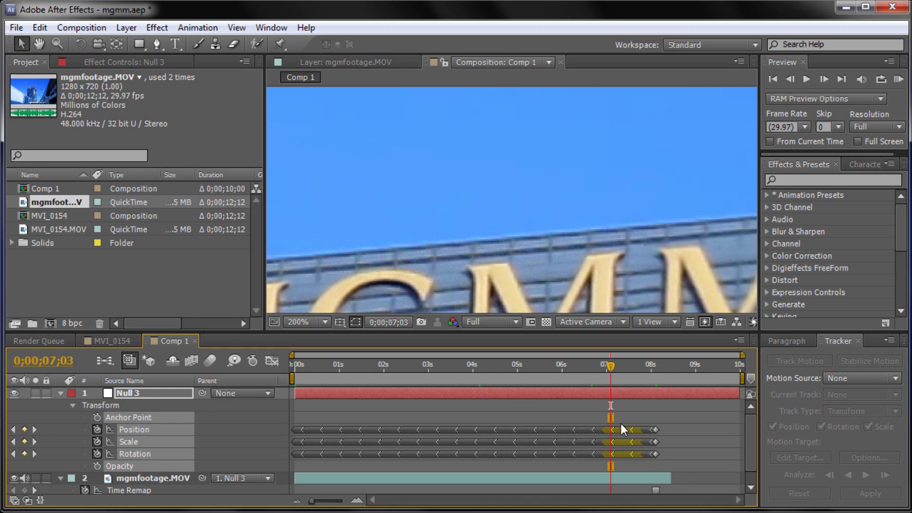
{"action": "left_click_drag", "start_coordinate": [610, 367], "coordinate": [641, 375]}
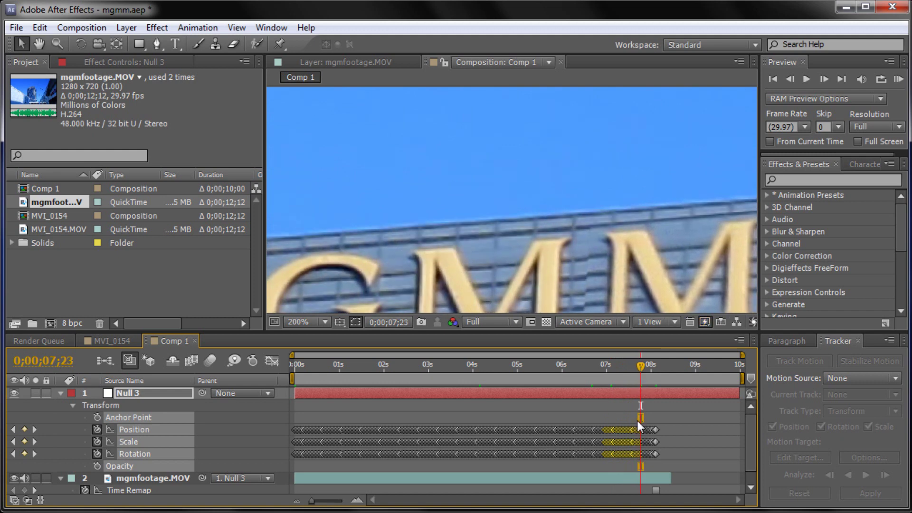
{"action": "left_click", "coordinate": [637, 420]}
{"action": "left_click_drag", "start_coordinate": [635, 420], "coordinate": [645, 461]}
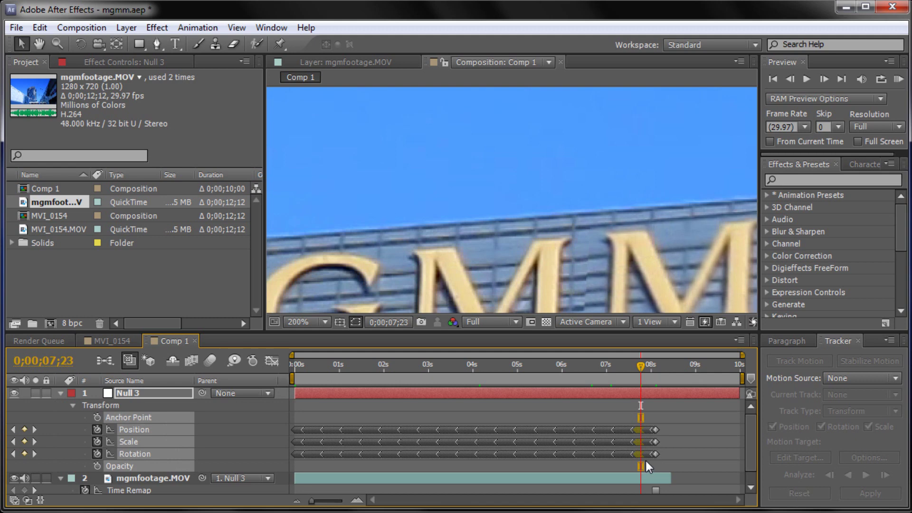
{"action": "left_click", "coordinate": [663, 407]}
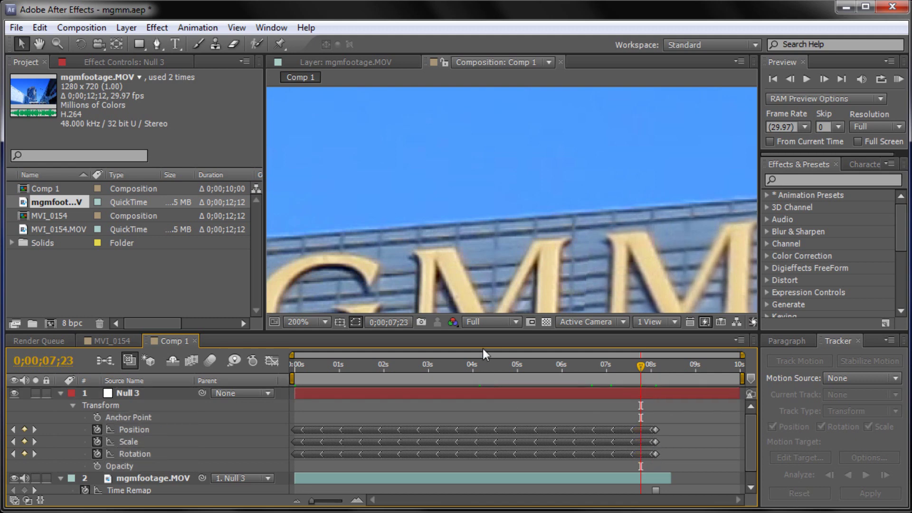
Step: View the whole sign and realign the added M at 0;00;06;28 by adjusting Null 3's keyframes around that time
{"action": "scroll", "coordinate": [494, 280], "scroll_direction": "down", "scroll_amount": 4}
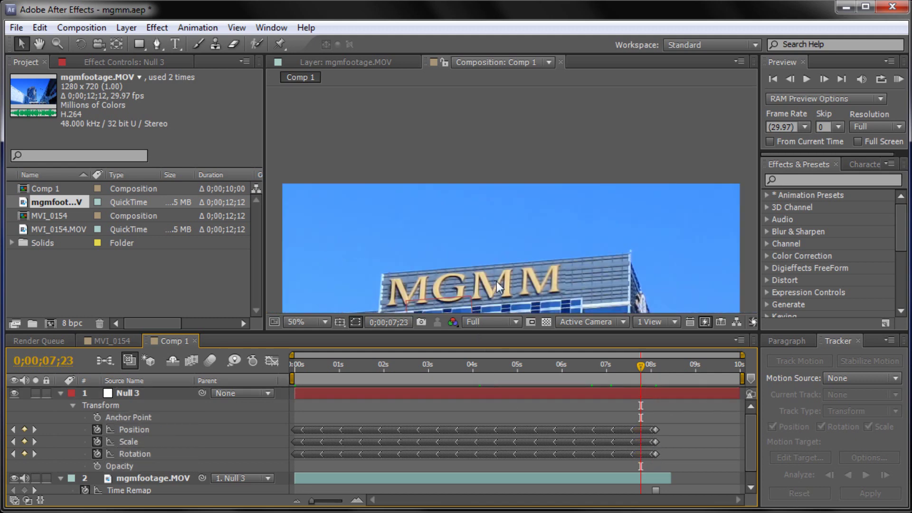
{"action": "scroll", "coordinate": [506, 250], "scroll_direction": "up", "scroll_amount": 1}
{"action": "key", "text": "h"}
{"action": "mouse_move", "coordinate": [466, 141]}
{"action": "left_mouse_down"}
{"action": "mouse_move", "coordinate": [485, 201]}
{"action": "mouse_move", "coordinate": [509, 136]}
{"action": "mouse_move", "coordinate": [470, 142]}
{"action": "left_mouse_up"}
{"action": "key", "text": "v"}
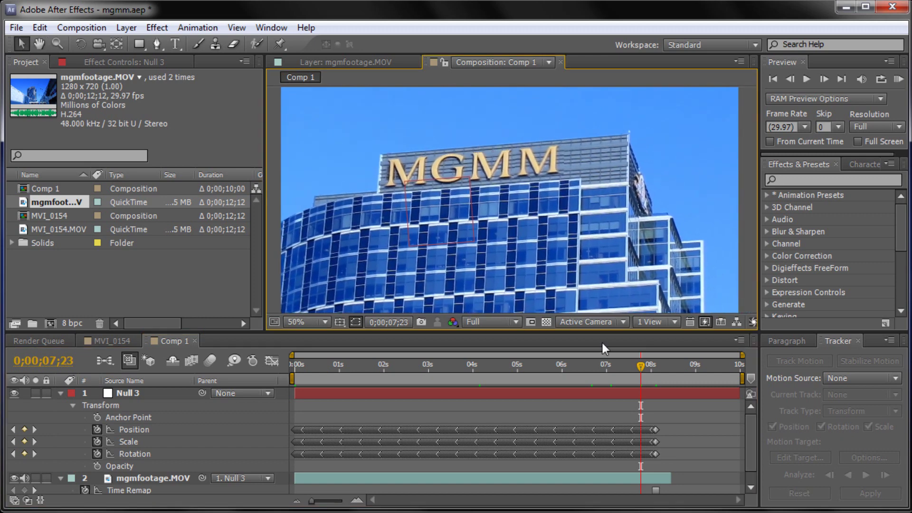
{"action": "left_click_drag", "start_coordinate": [637, 364], "coordinate": [600, 370]}
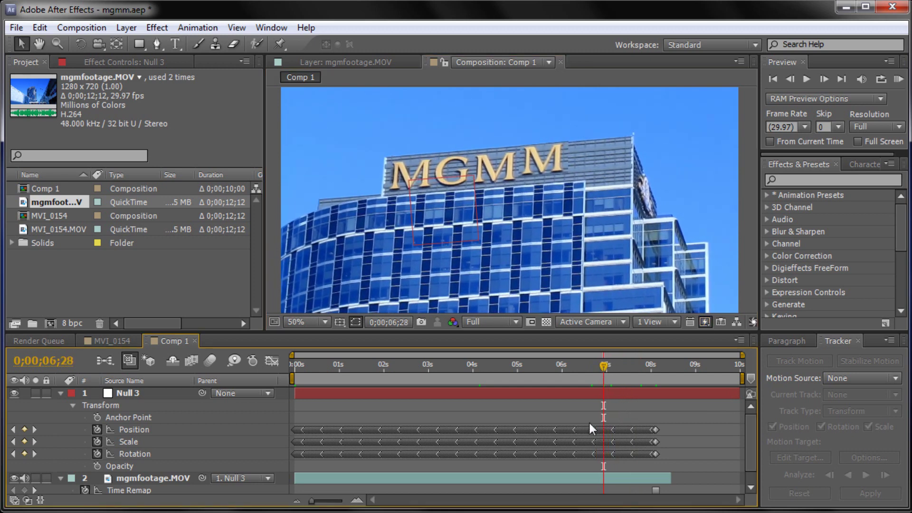
{"action": "left_click_drag", "start_coordinate": [598, 420], "coordinate": [611, 464]}
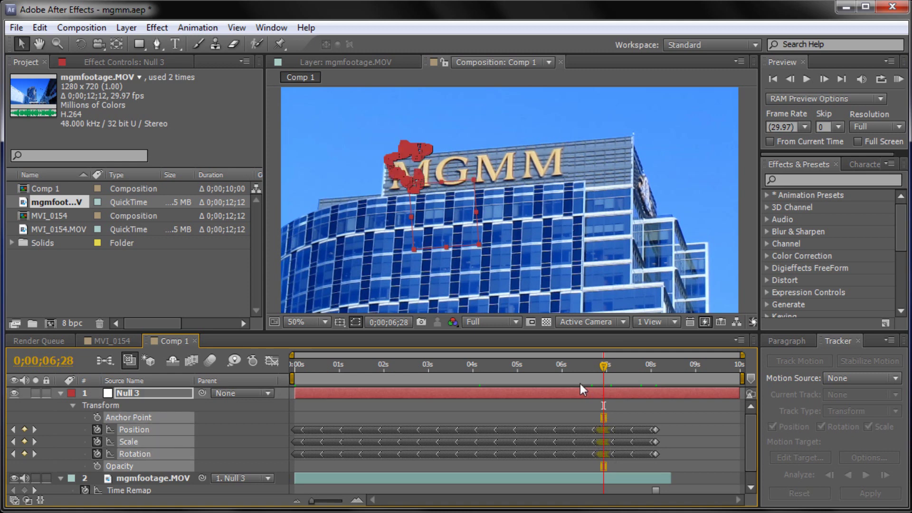
Step: Correct the added M's alignment at 0;00;06;23 and 0;00;07;18 using the small groups of Null 3 keyframes around each time
{"action": "left_click_drag", "start_coordinate": [601, 357], "coordinate": [593, 379]}
{"action": "left_click_drag", "start_coordinate": [590, 414], "coordinate": [603, 463]}
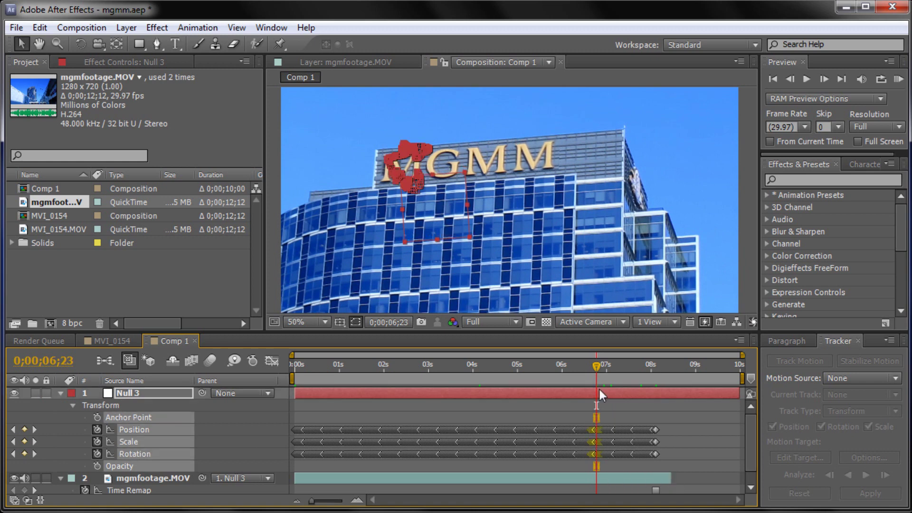
{"action": "left_click_drag", "start_coordinate": [596, 365], "coordinate": [633, 460]}
{"action": "left_click", "coordinate": [559, 412]}
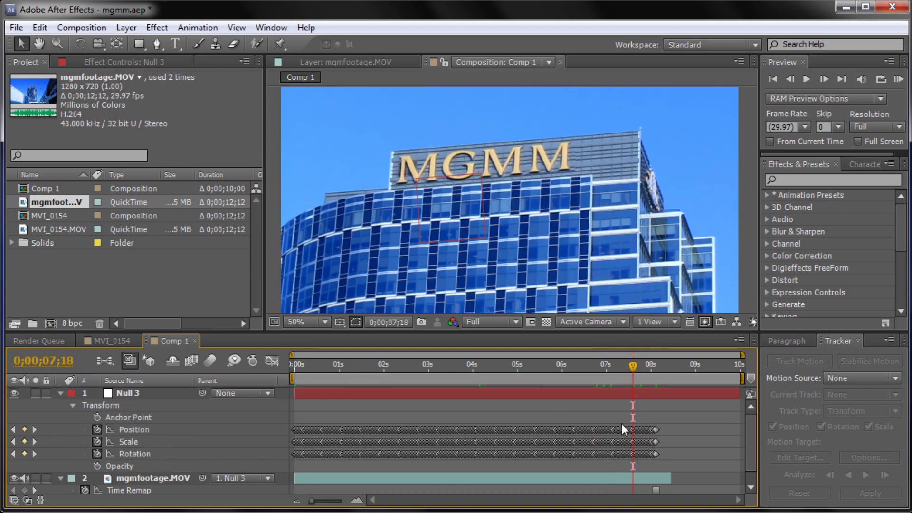
{"action": "left_click_drag", "start_coordinate": [625, 424], "coordinate": [641, 465]}
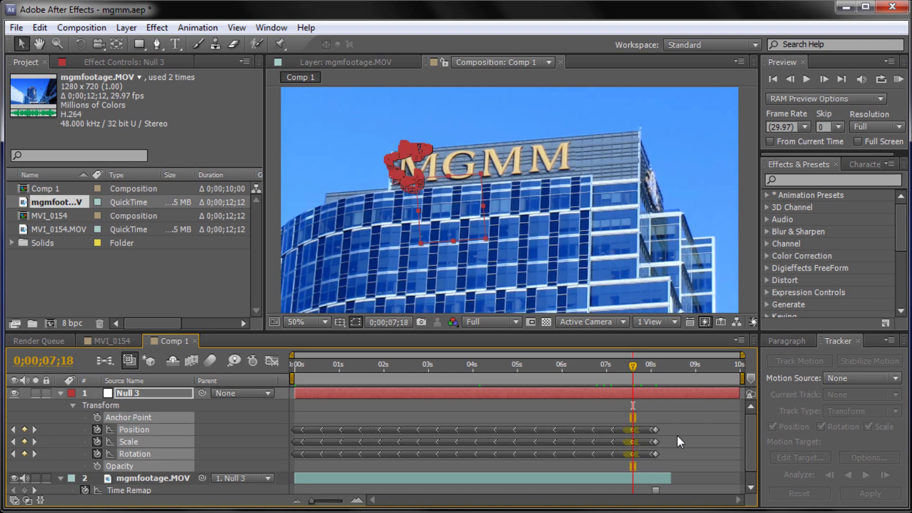
{"action": "left_click", "coordinate": [677, 434]}
Step: Scrub Comp 1 to 0;00;02;15, 0;00;01;07 and 0;00;03;00 to check how the added M follows the sign
{"action": "left_click_drag", "start_coordinate": [633, 370], "coordinate": [406, 393]}
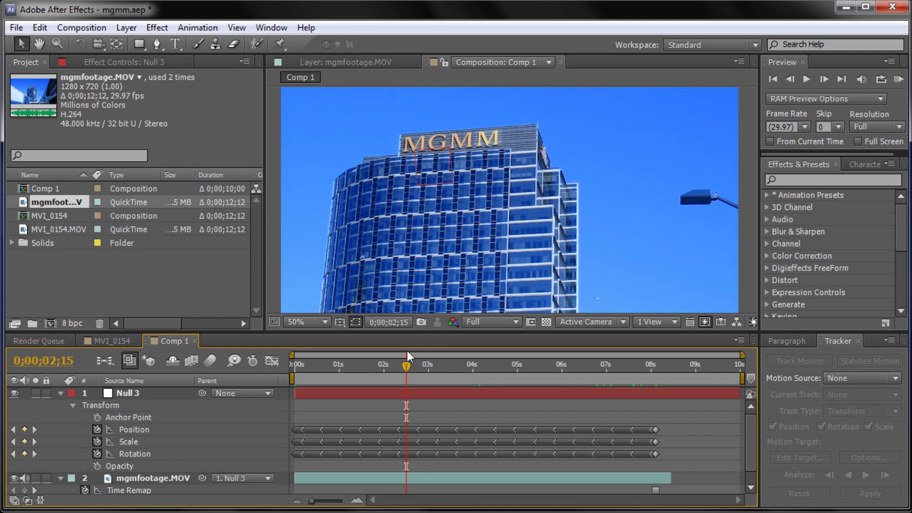
{"action": "left_click_drag", "start_coordinate": [406, 367], "coordinate": [350, 368]}
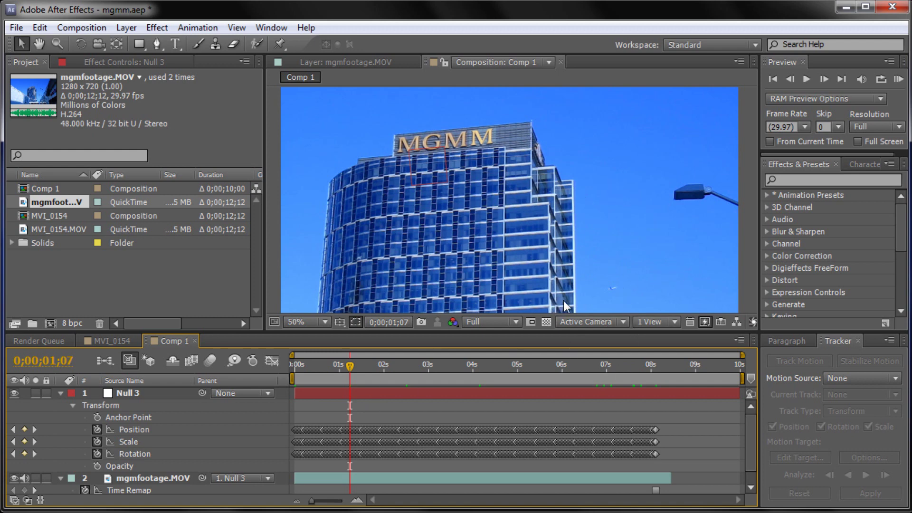
{"action": "left_click_drag", "start_coordinate": [351, 366], "coordinate": [352, 410]}
{"action": "left_click_drag", "start_coordinate": [351, 363], "coordinate": [427, 366]}
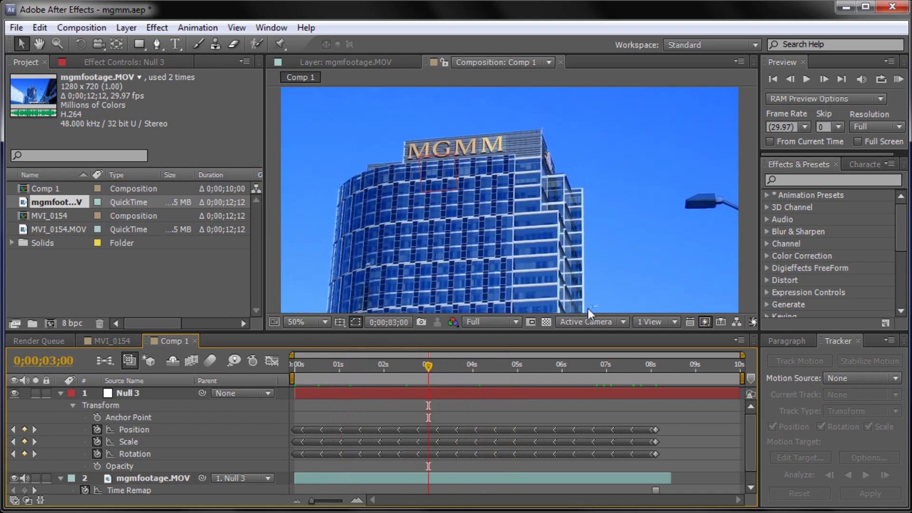